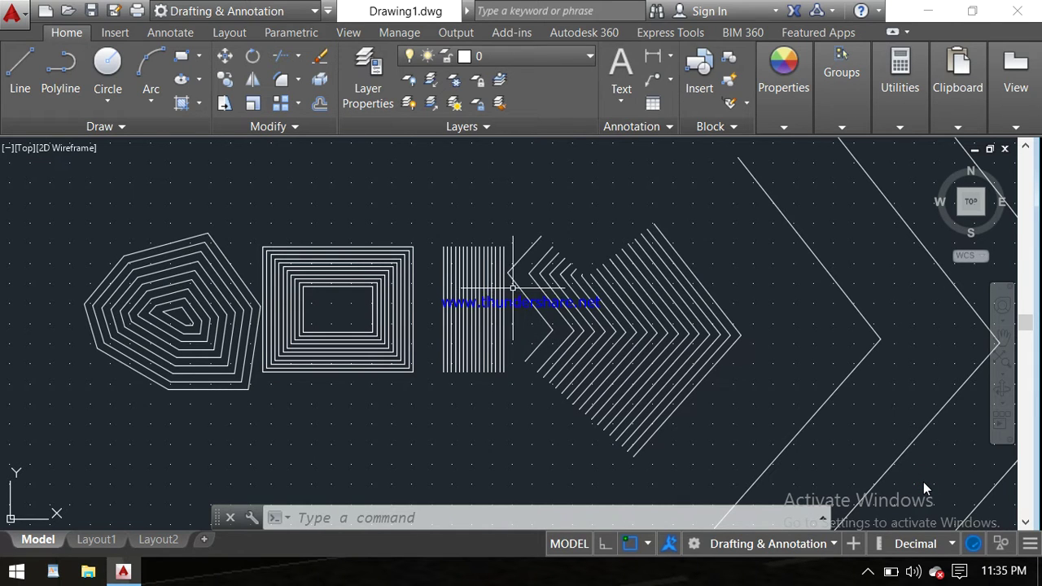
# Step: Zoom and pan past the nested polygon, rectangles, lines and chevrons to the blank space beneath them
pyautogui.scroll(2, 511, 287)
pyautogui.scroll(-2, 511, 286)
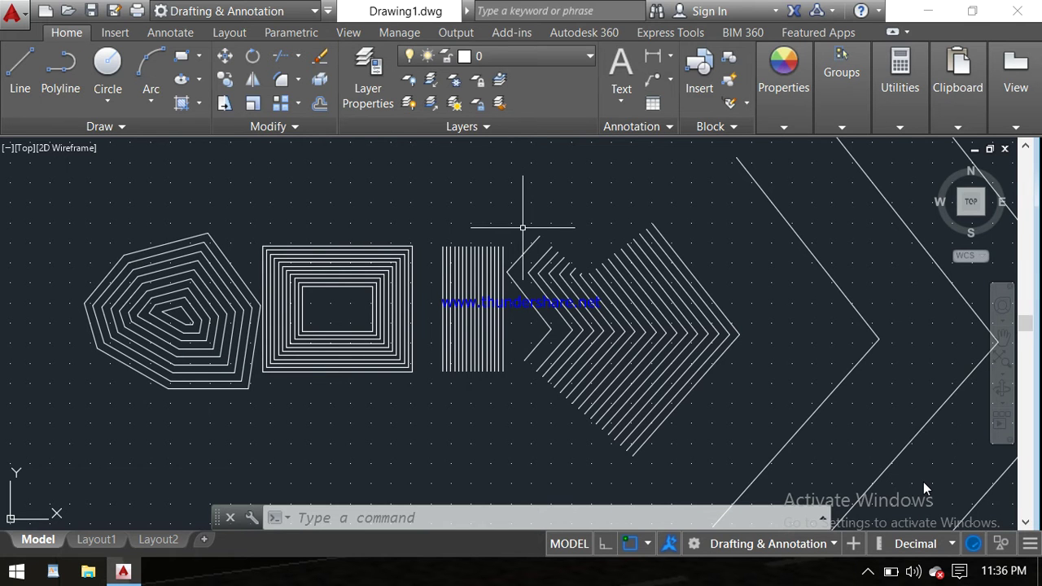
pyautogui.scroll(-1, 523, 227)
pyautogui.scroll(1, 519, 224)
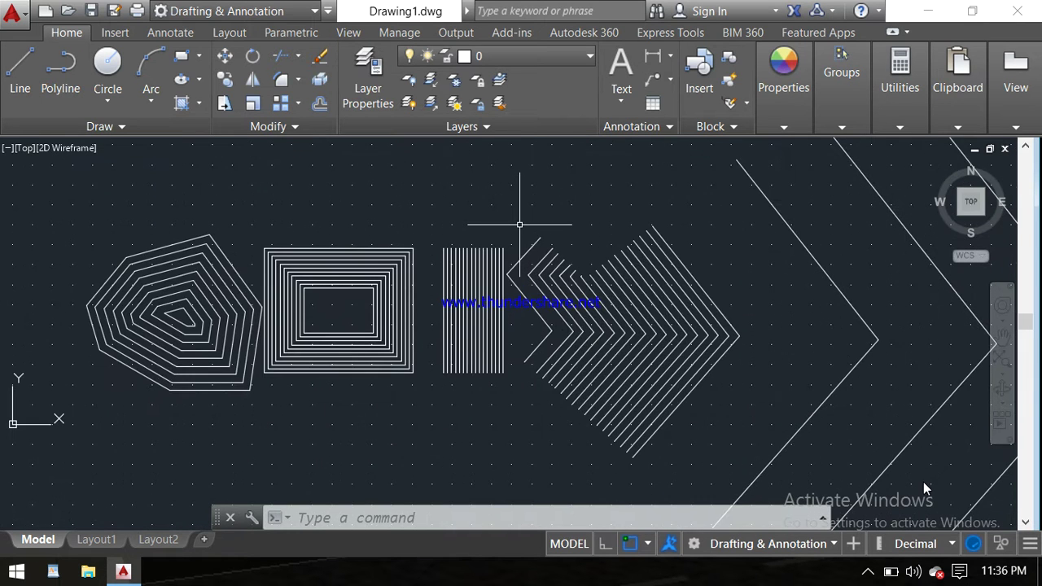
pyautogui.moveTo(519, 224); pyautogui.dragTo(520, 202, button='middle')
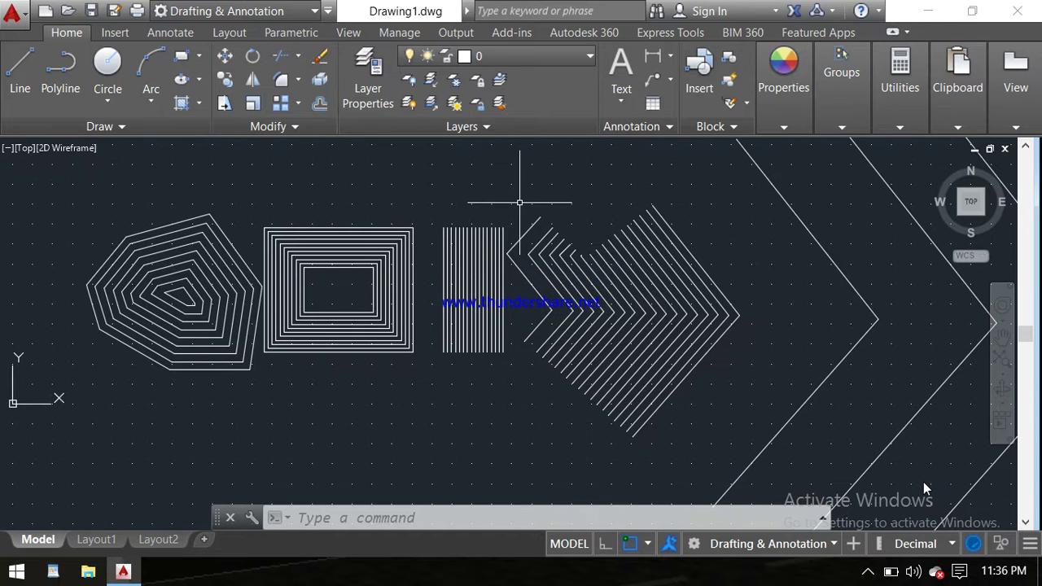
pyautogui.scroll(2, 244, 187)
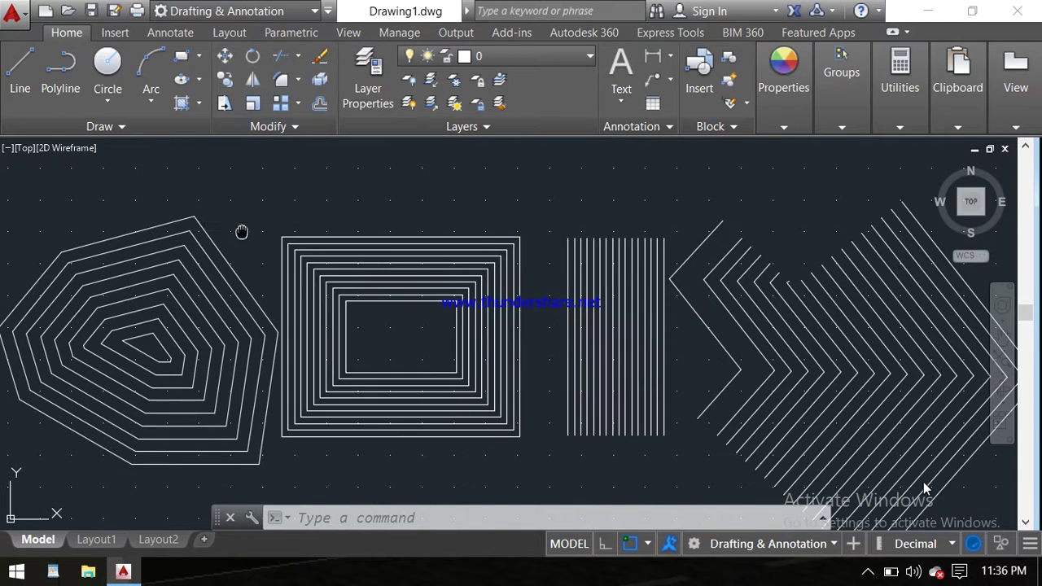
pyautogui.moveTo(241, 231); pyautogui.dragTo(352, 202, button='middle')
pyautogui.scroll(-1, 353, 196)
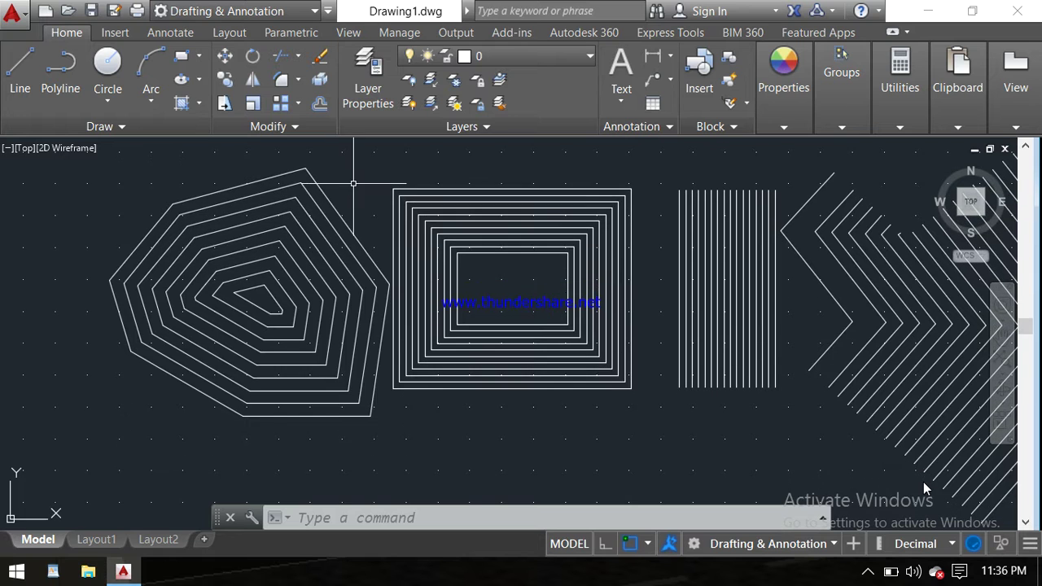
pyautogui.scroll(-1, 354, 187)
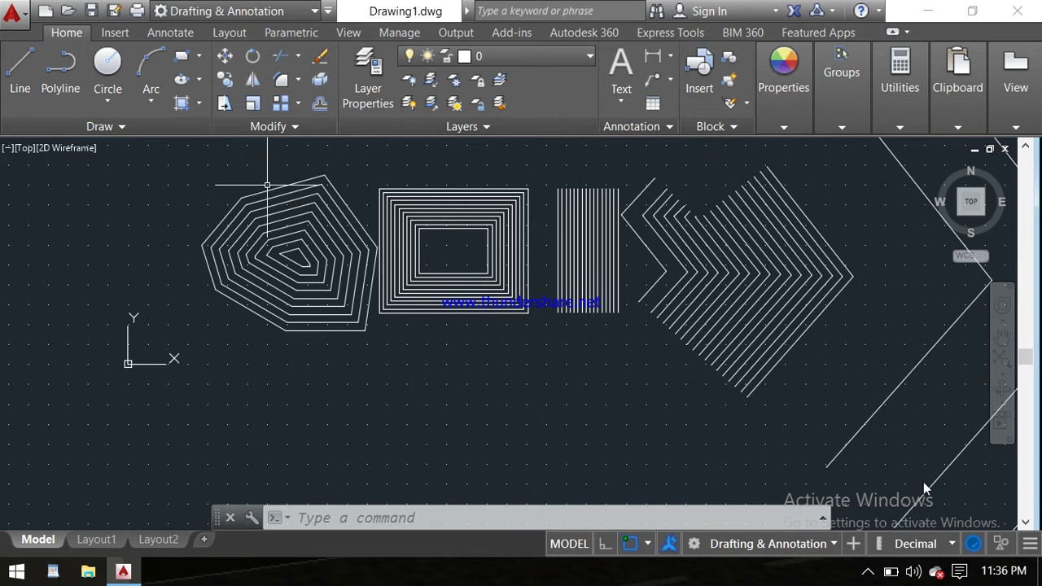
pyautogui.scroll(1, 269, 184)
pyautogui.moveTo(266, 184); pyautogui.dragTo(228, 245, button='middle')
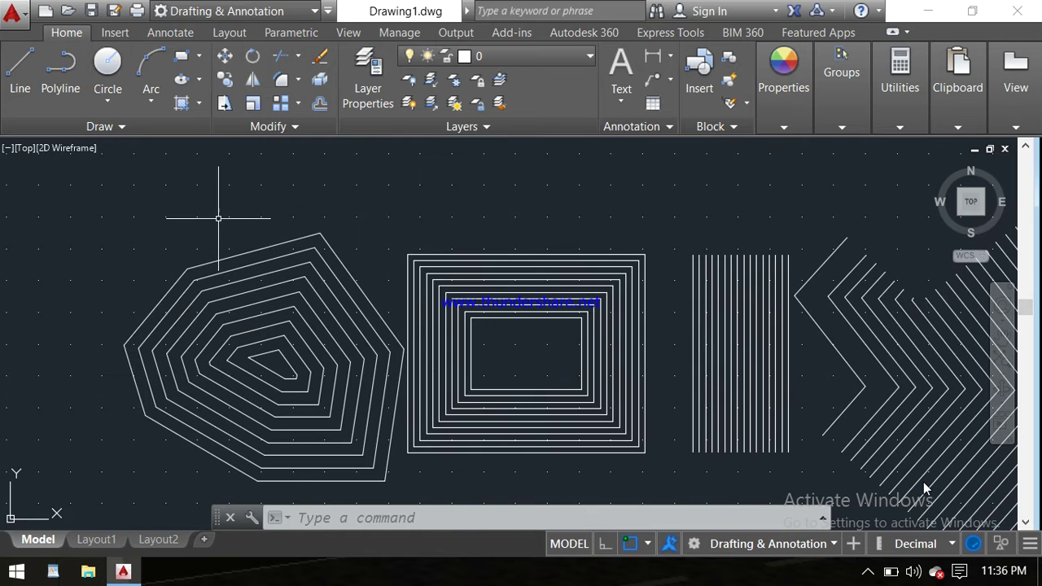
pyautogui.moveTo(308, 221); pyautogui.dragTo(286, 190, button='middle')
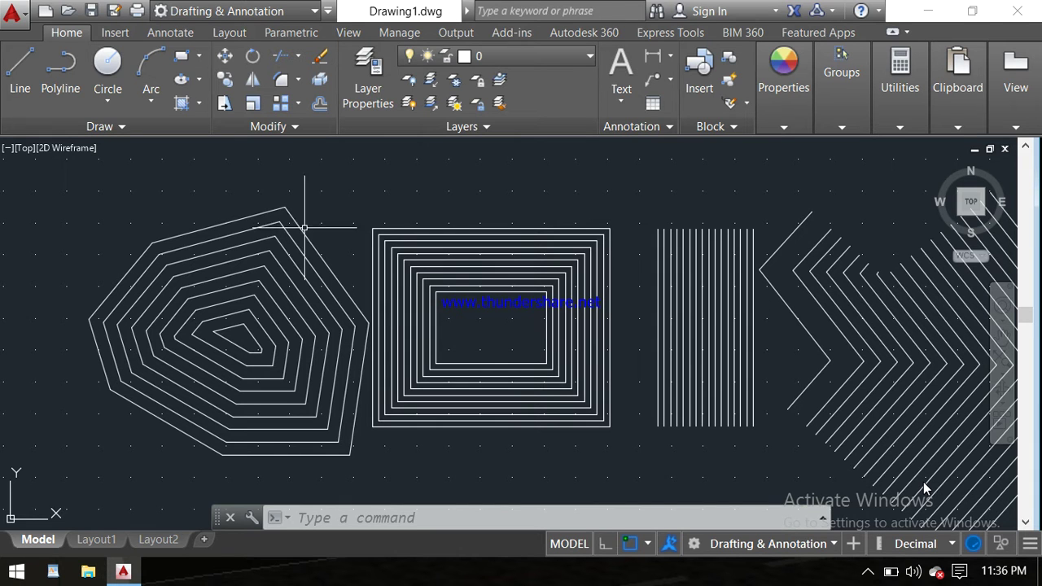
pyautogui.scroll(-2, 557, 196)
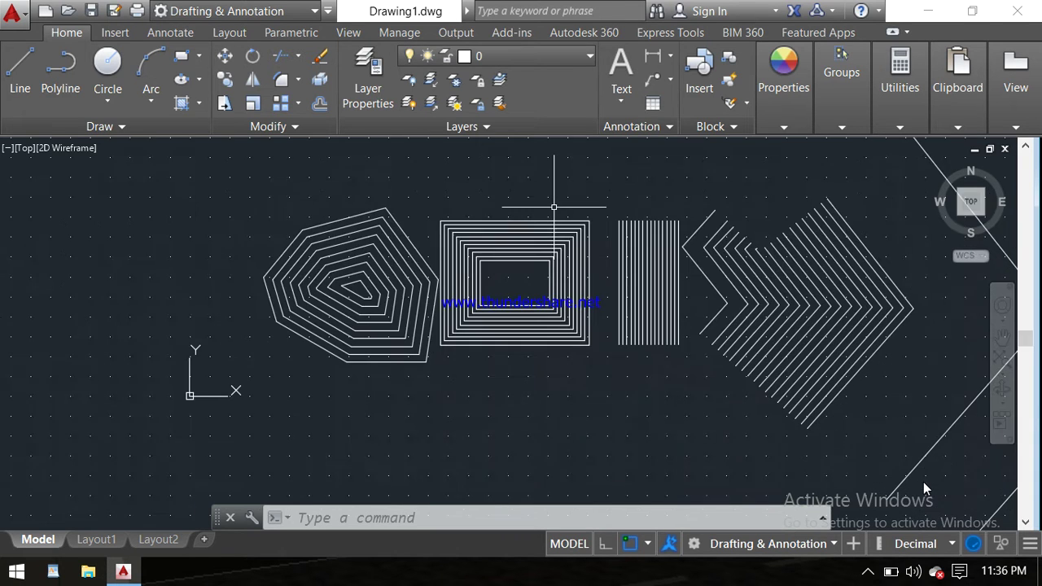
pyautogui.scroll(2, 587, 220)
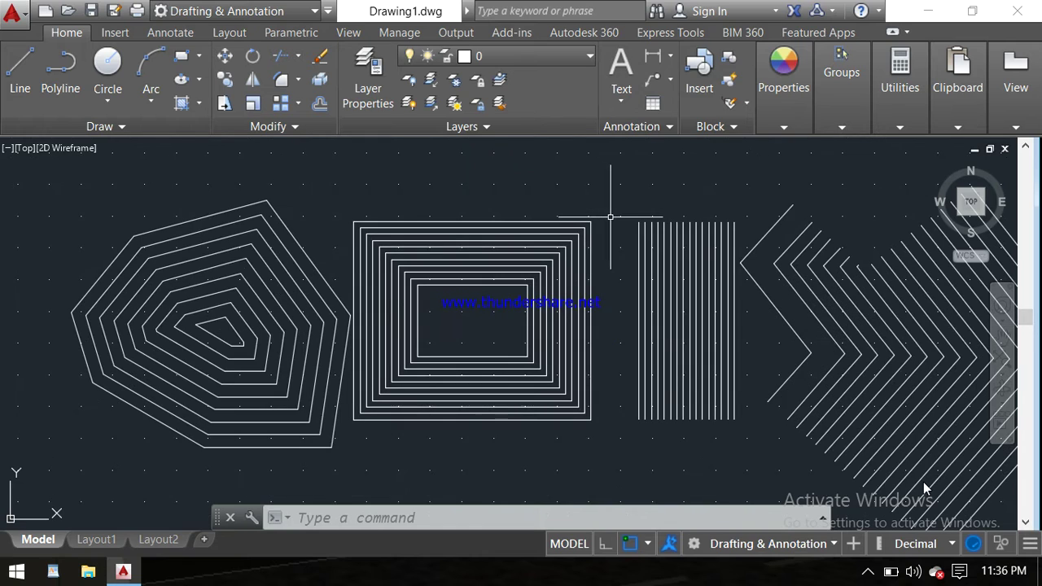
pyautogui.scroll(-2, 598, 216)
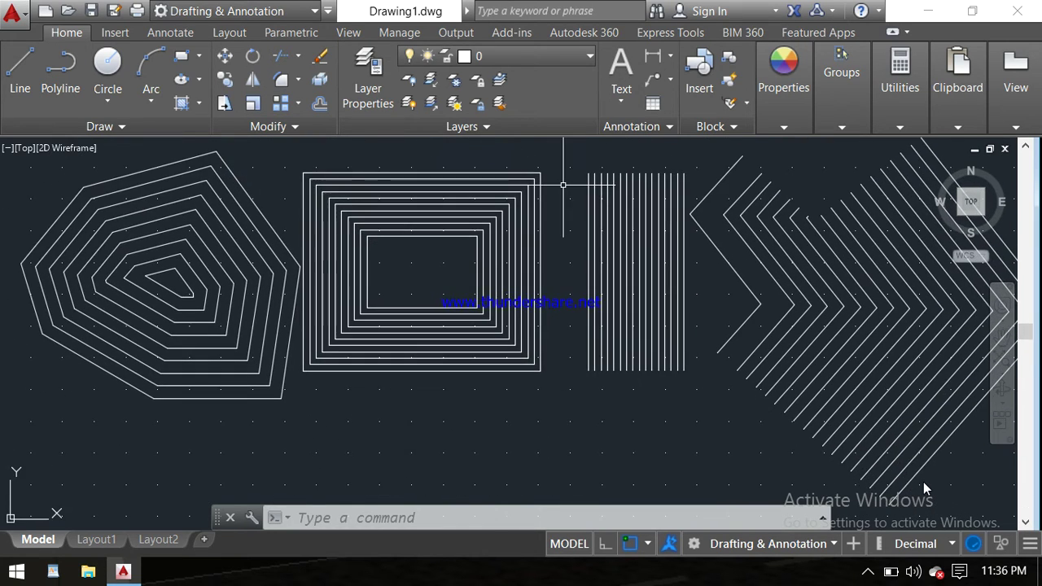
pyautogui.moveTo(477, 384)
pyautogui.mouseDown(button='middle')
pyautogui.moveTo(484, 326)
pyautogui.moveTo(470, 243)
pyautogui.mouseUp(button='middle')
pyautogui.scroll(2, 386, 314)
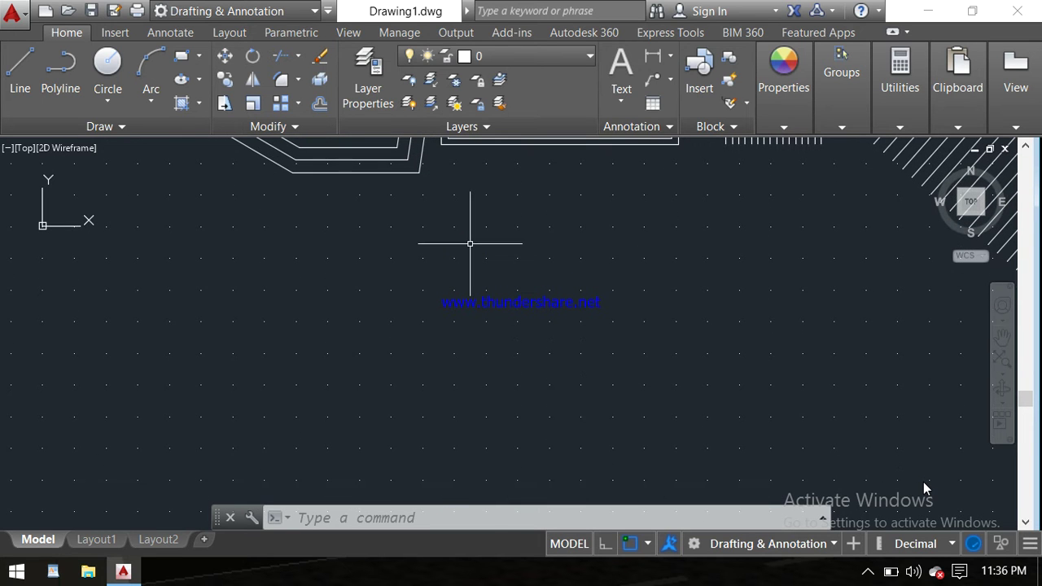
# Step: Draw a closed seven-corner polyline outline, finishing back at its start point
pyautogui.click(62, 62)
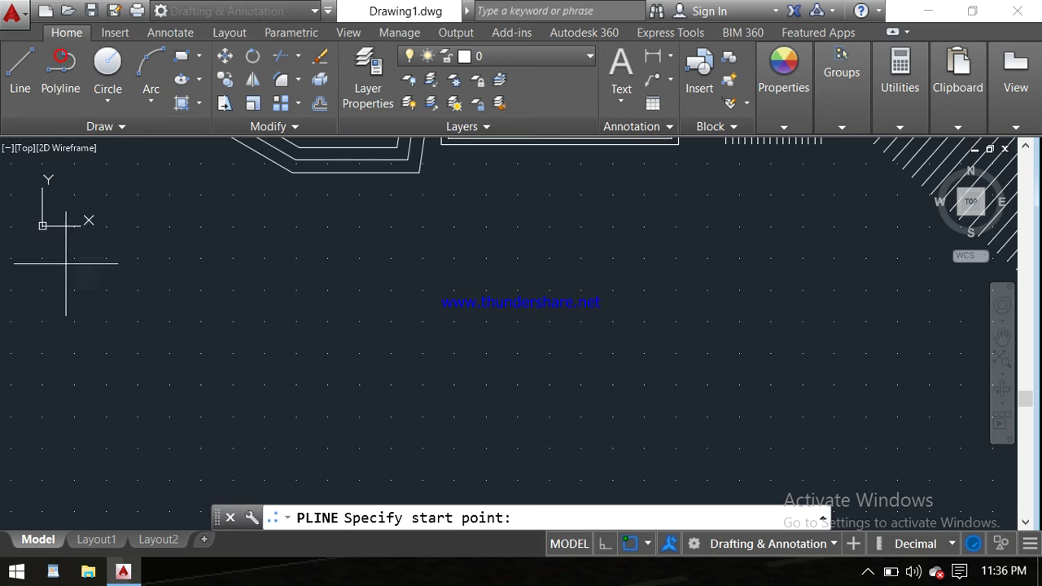
pyautogui.click(196, 289)
pyautogui.click(357, 241)
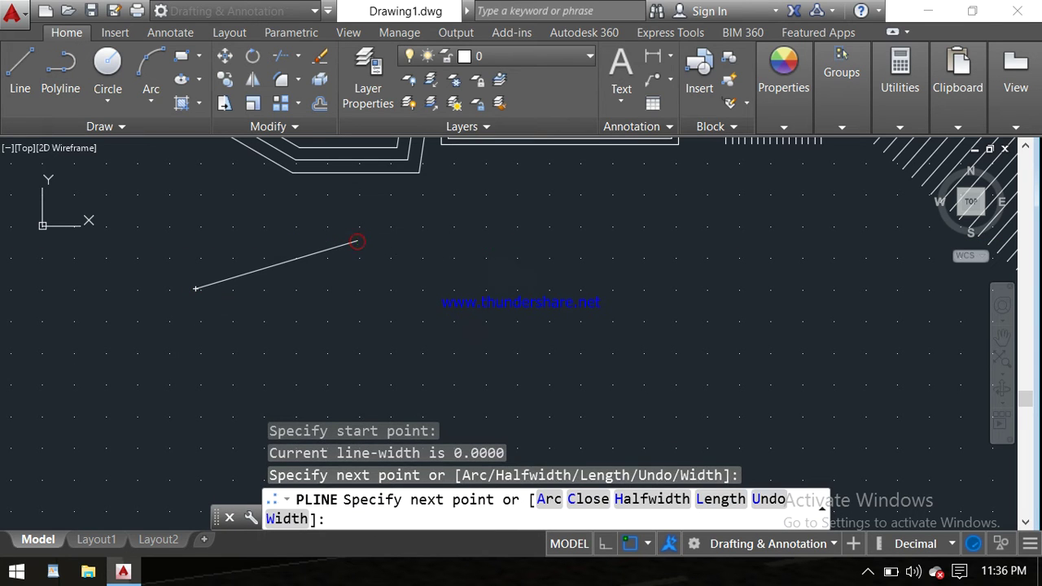
pyautogui.click(486, 282)
pyautogui.click(506, 363)
pyautogui.click(374, 416)
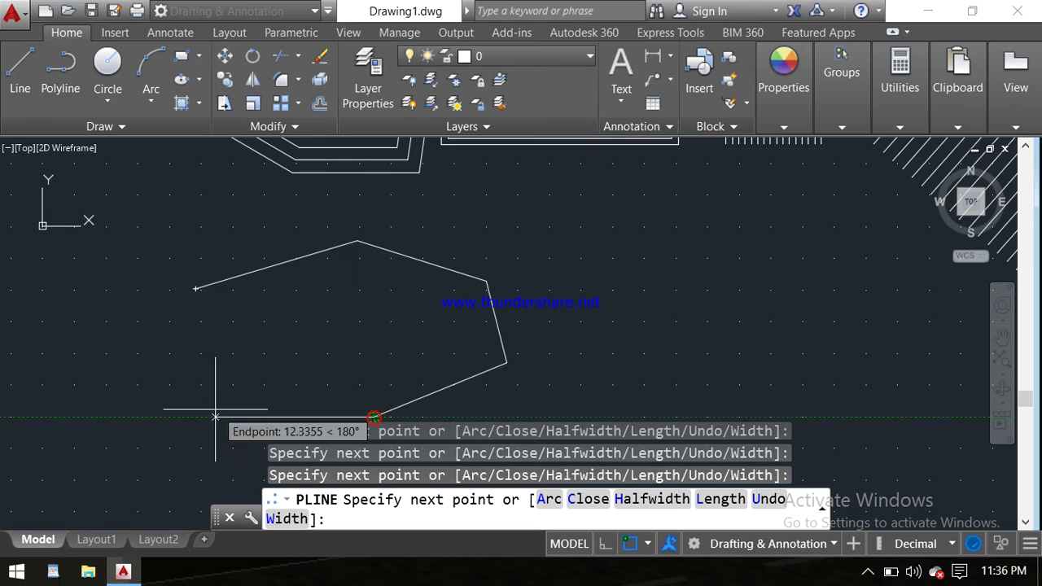
pyautogui.click(215, 416)
pyautogui.click(192, 330)
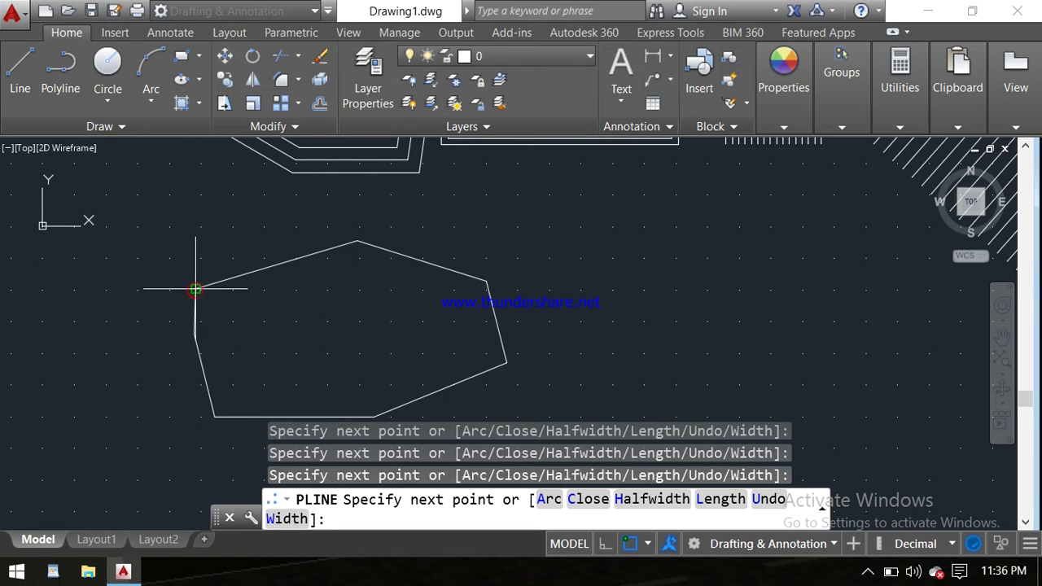
pyautogui.click(196, 288)
pyautogui.press('Return')
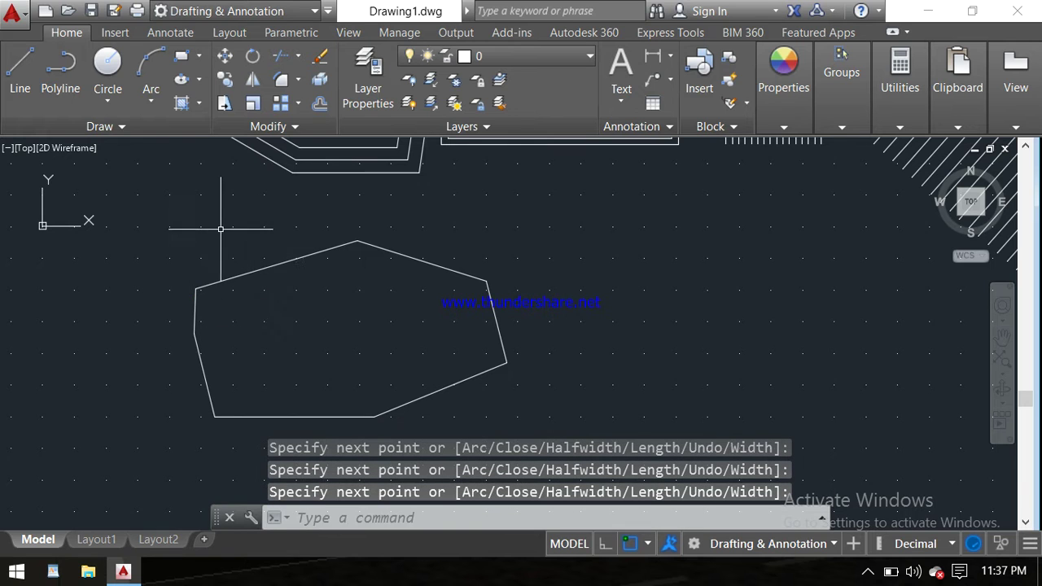
# Step: Select the new outline to confirm it is a single polyline, then deselect it
pyautogui.click(279, 262)
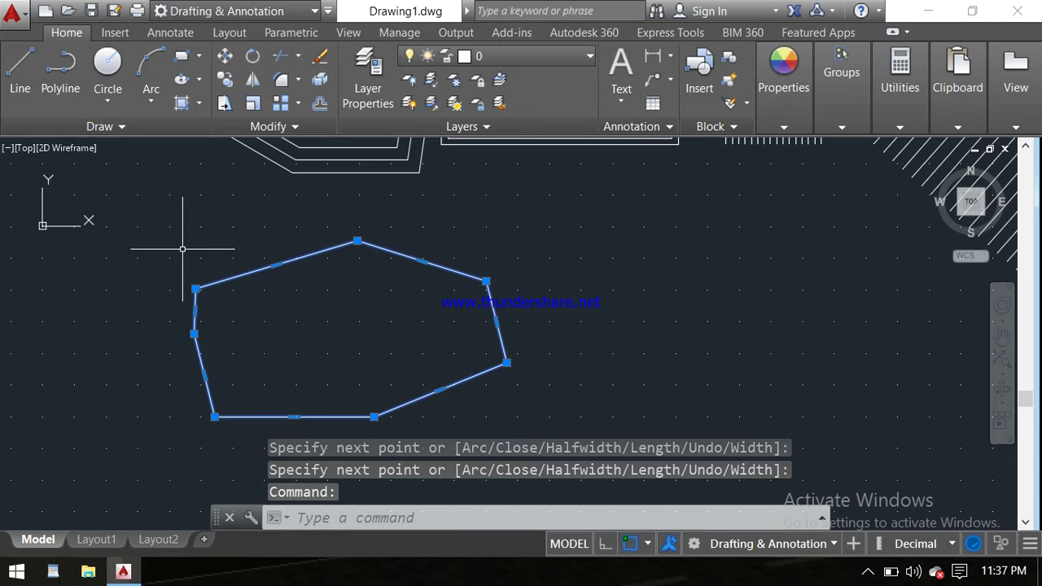
pyautogui.press('Escape')
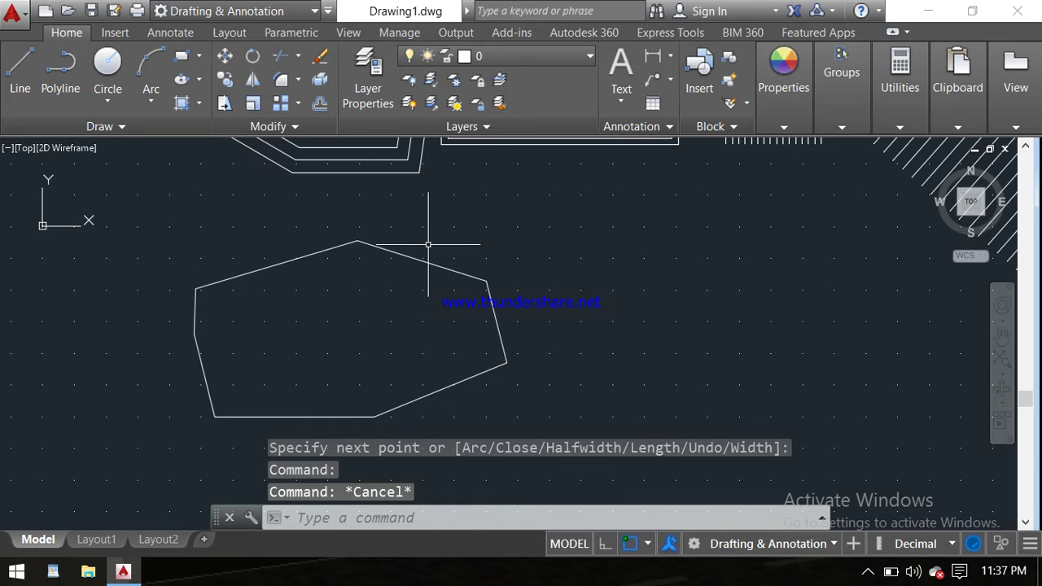
pyautogui.scroll(-1, 455, 237)
pyautogui.scroll(1, 462, 236)
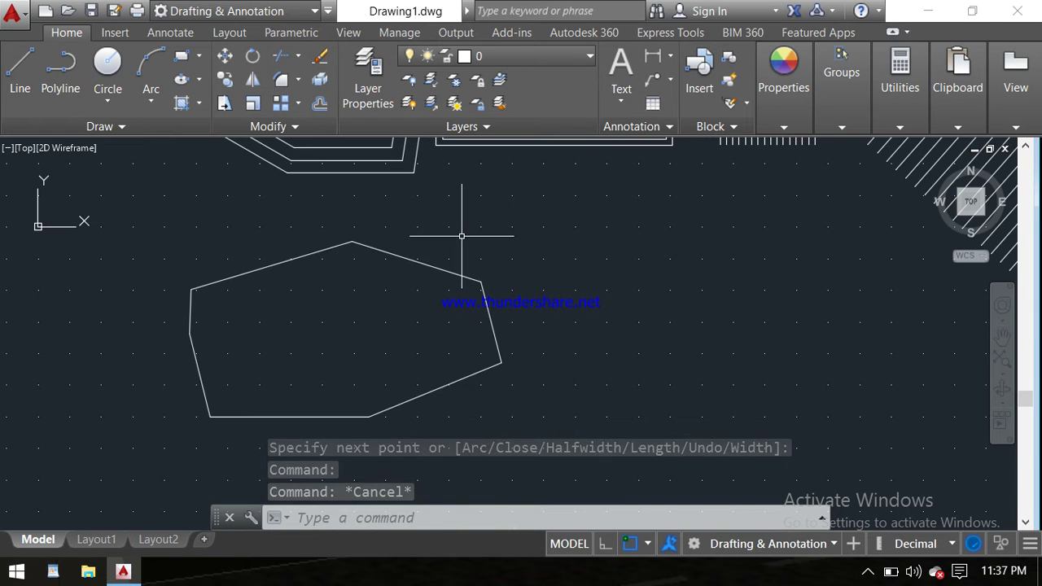
pyautogui.scroll(-1, 462, 235)
pyautogui.scroll(1, 481, 234)
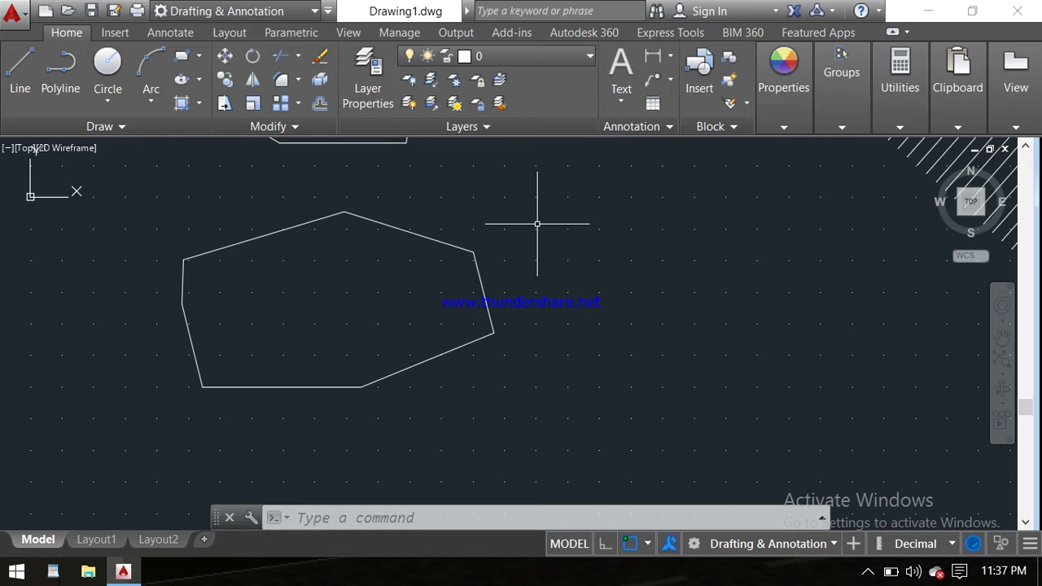
# Step: Offset the polygon inward repeatedly at distance 1, nesting copies down to the centre
pyautogui.write('O')
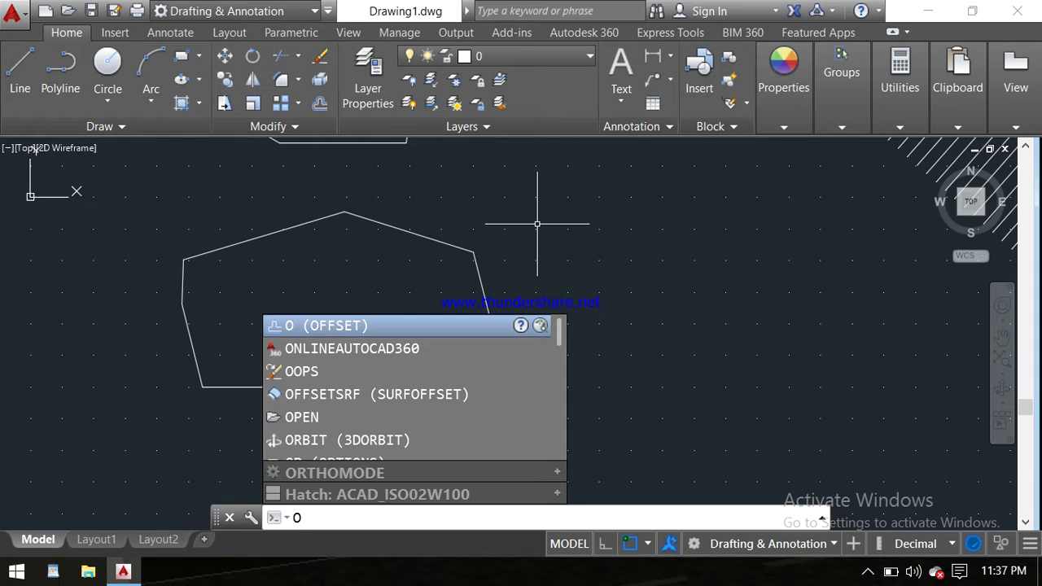
pyautogui.press('Return')
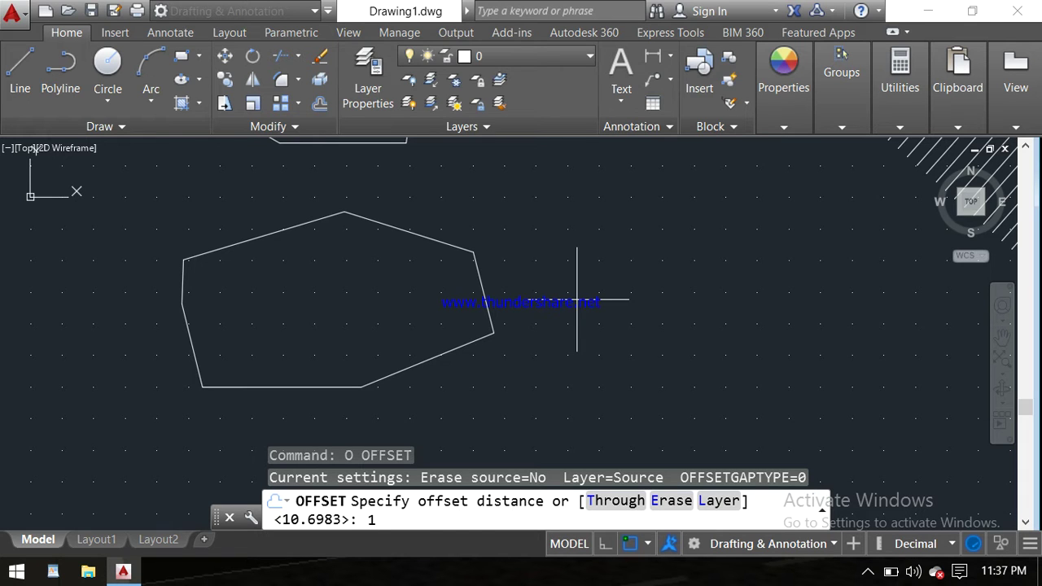
pyautogui.press('Return')
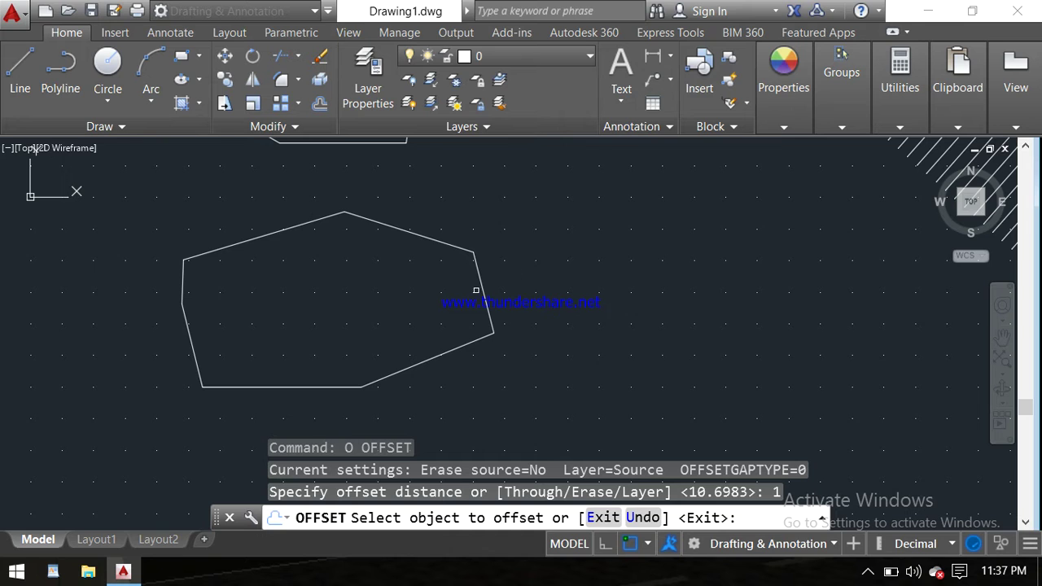
pyautogui.click(479, 278)
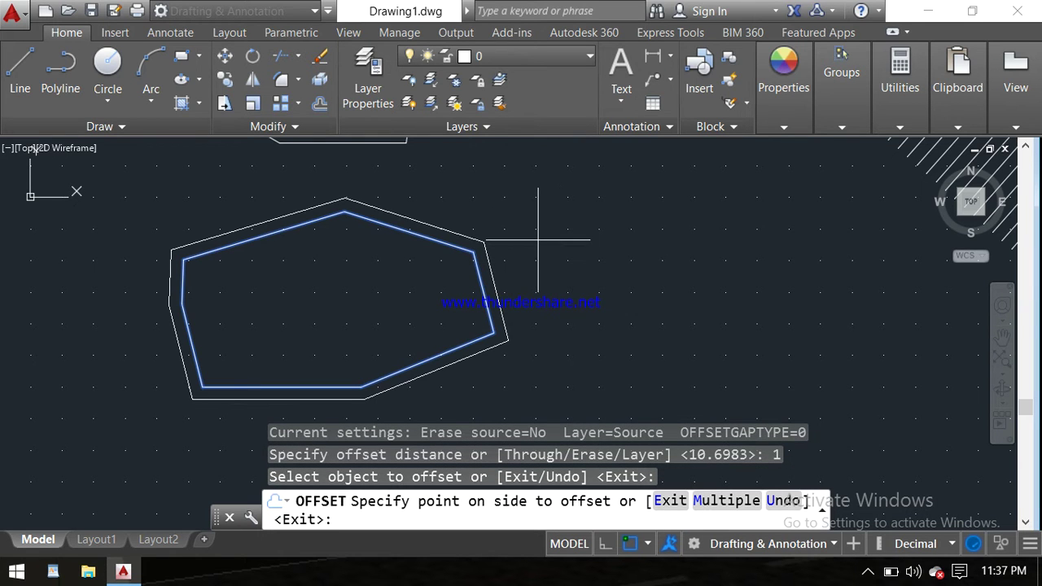
pyautogui.click(417, 287)
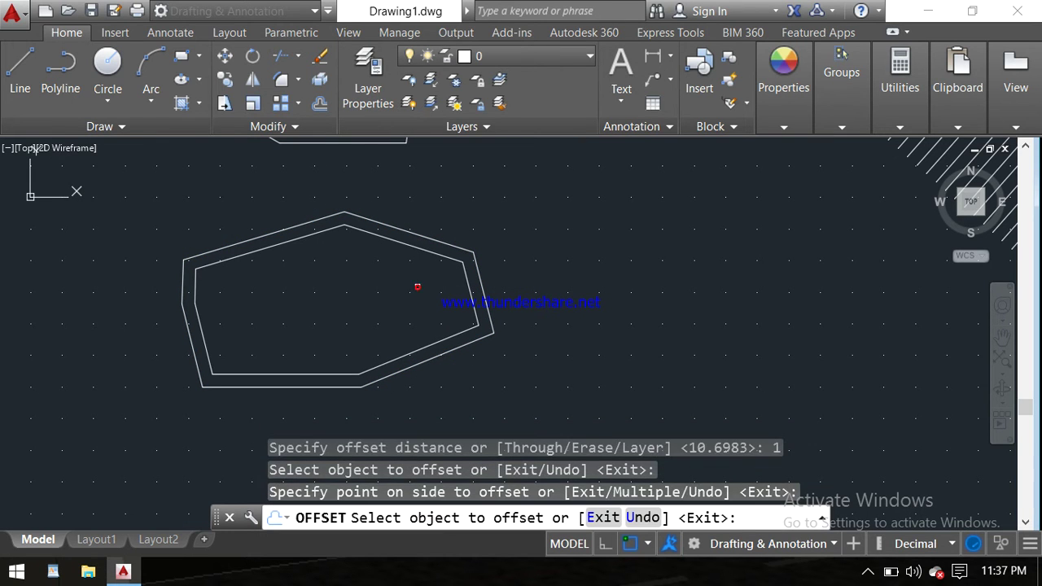
pyautogui.click(458, 259)
pyautogui.click(427, 286)
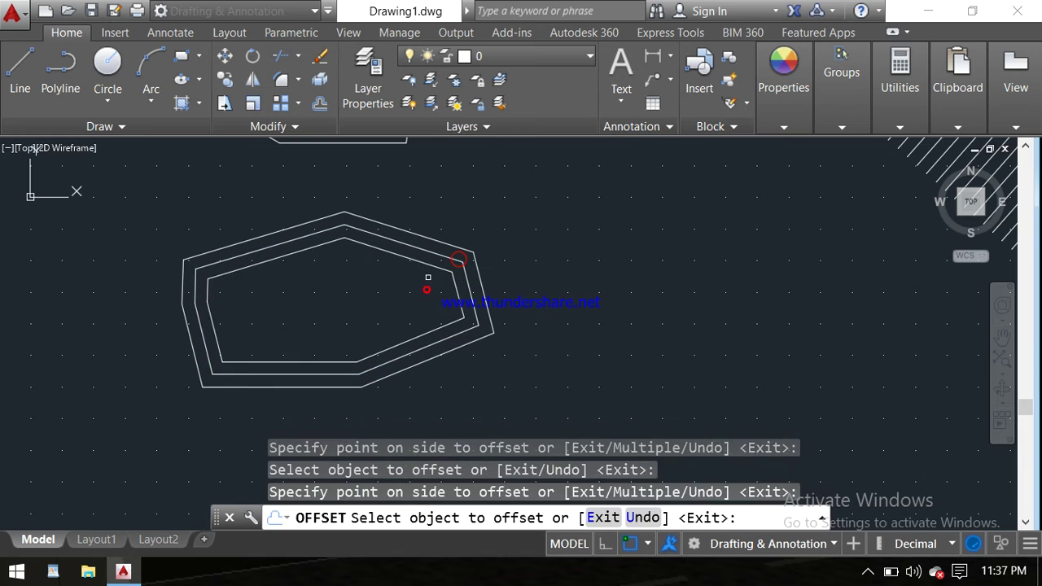
pyautogui.click(423, 262)
pyautogui.click(391, 302)
pyautogui.click(407, 275)
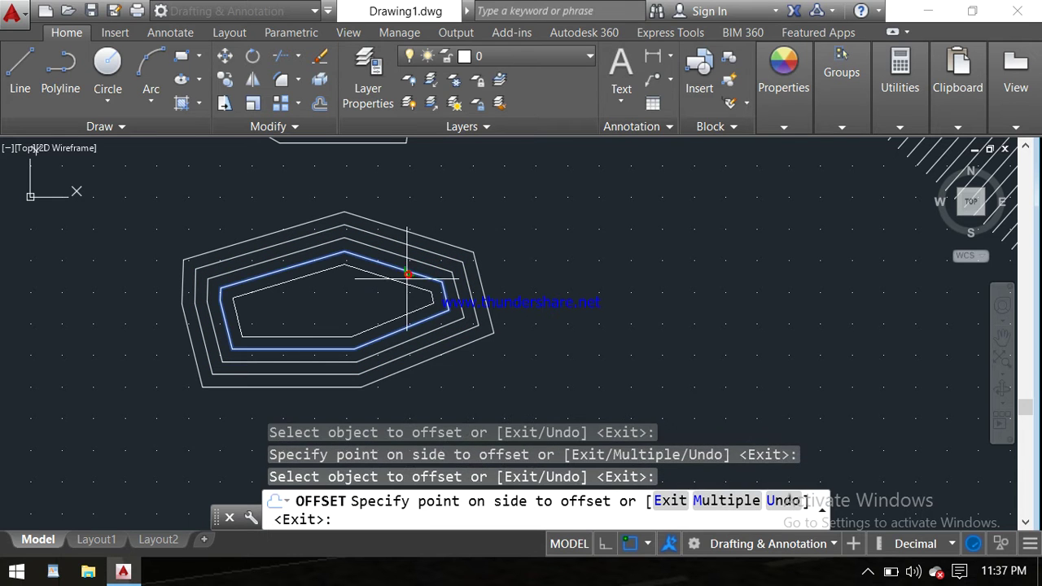
pyautogui.click(395, 308)
pyautogui.click(398, 281)
pyautogui.click(378, 311)
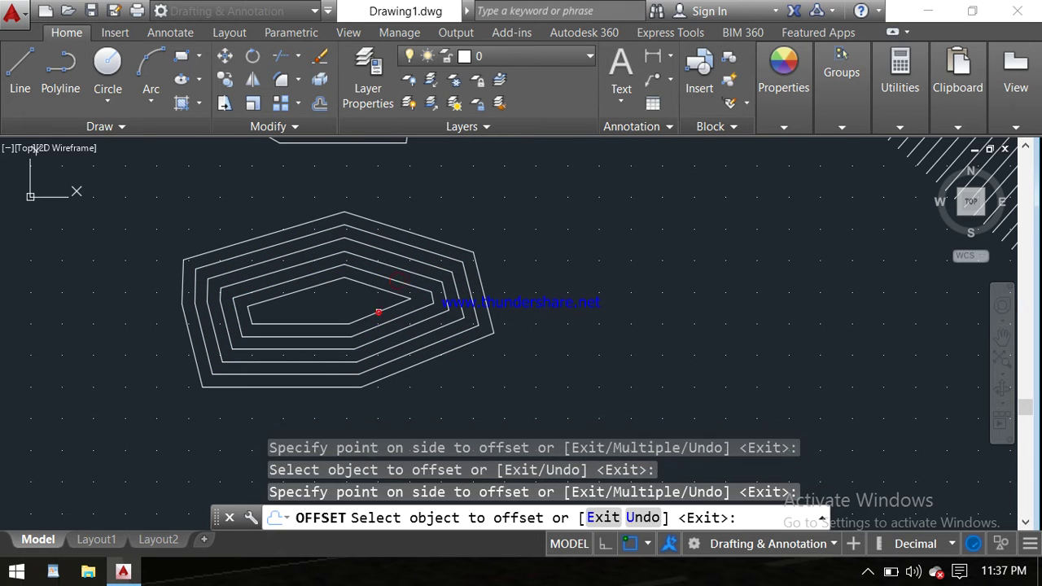
pyautogui.click(376, 290)
pyautogui.click(370, 310)
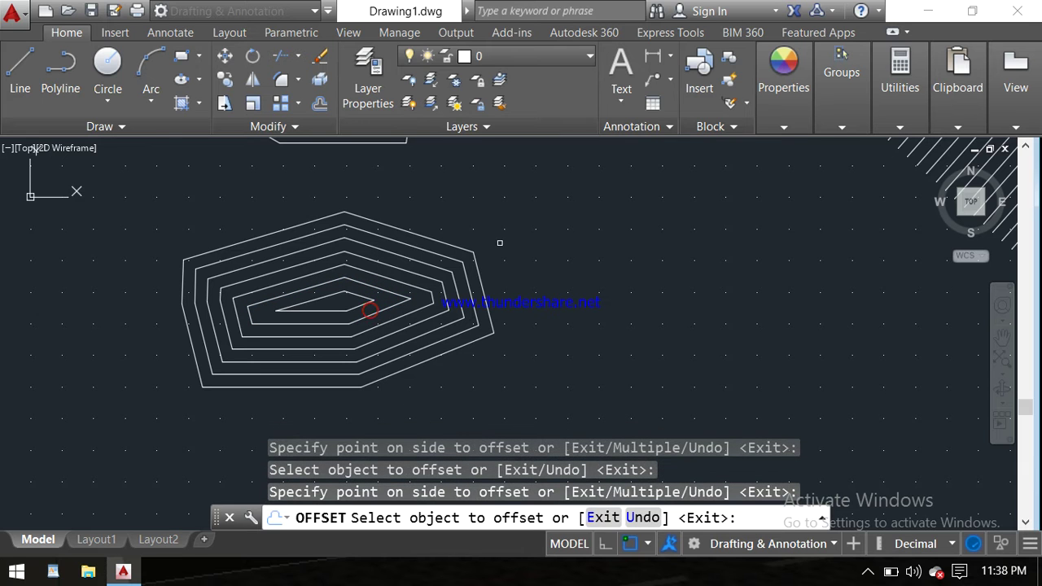
# Step: Add two more copies 1 unit outside the polygon and end the offset
pyautogui.click(480, 257)
pyautogui.click(506, 236)
pyautogui.click(491, 242)
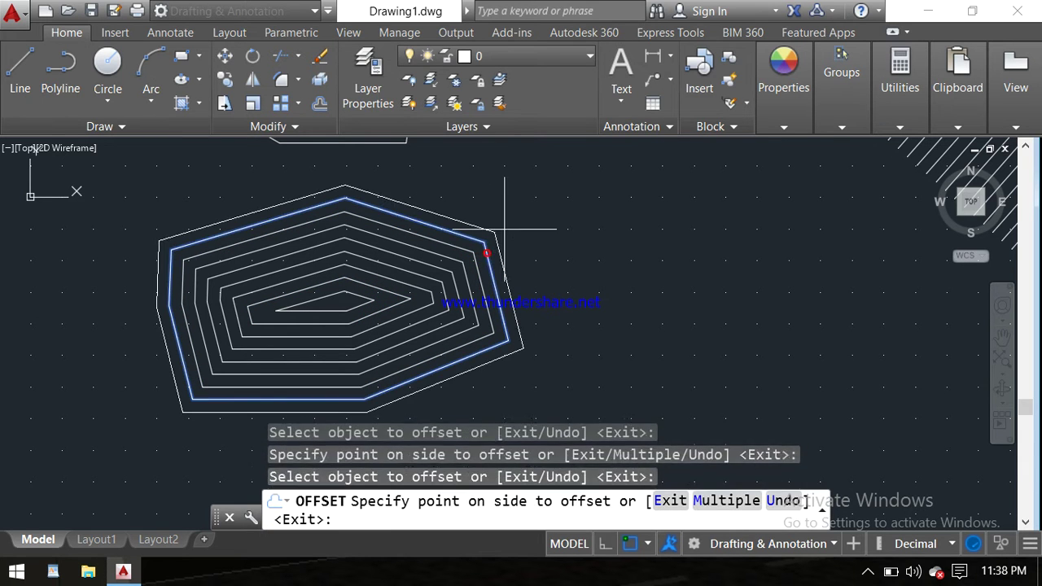
pyautogui.click(504, 230)
pyautogui.moveTo(552, 240); pyautogui.dragTo(474, 232, button='middle')
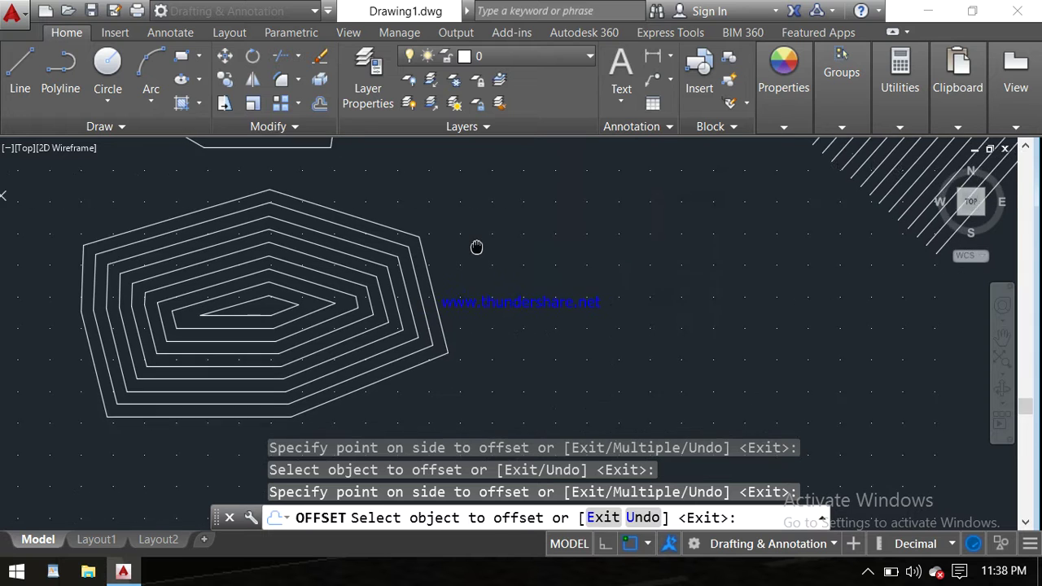
pyautogui.press('Escape')
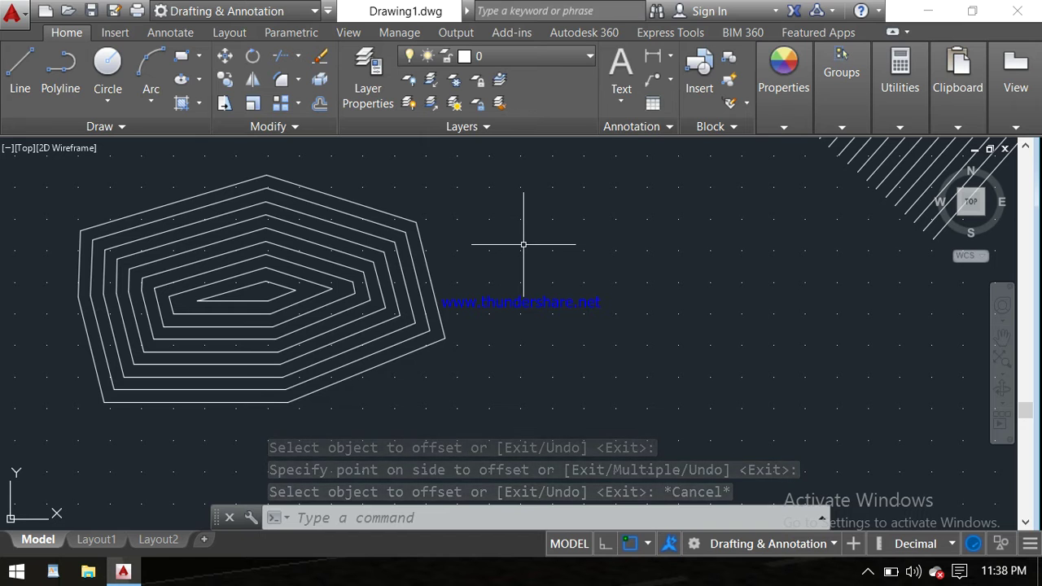
# Step: Draw a rectangle with REC beside the polygon
pyautogui.write('rec')
pyautogui.press('Return')
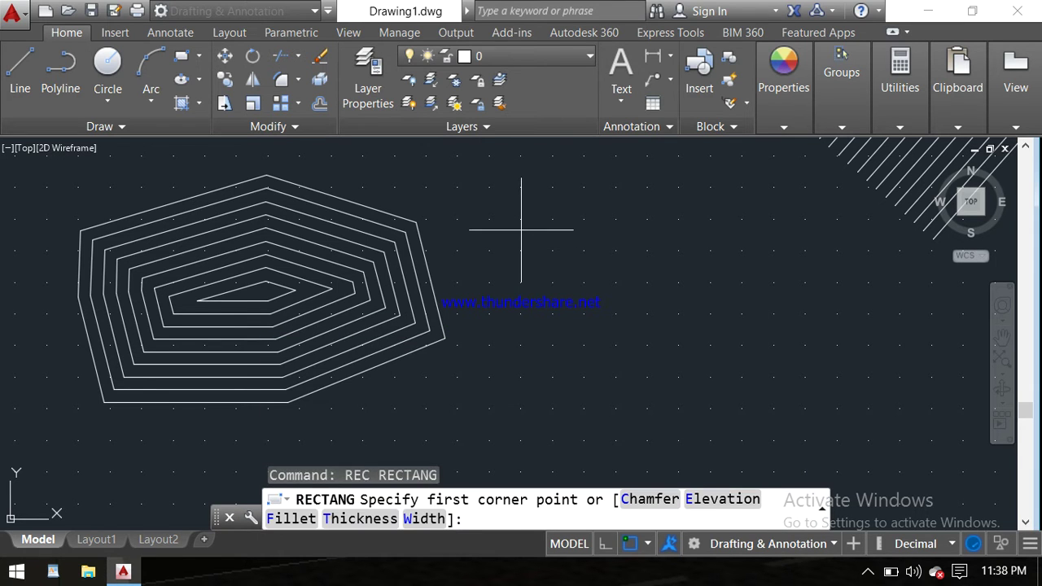
pyautogui.click(521, 229)
pyautogui.click(686, 339)
pyautogui.moveTo(716, 274); pyautogui.dragTo(595, 275, button='middle')
pyautogui.press('Escape')
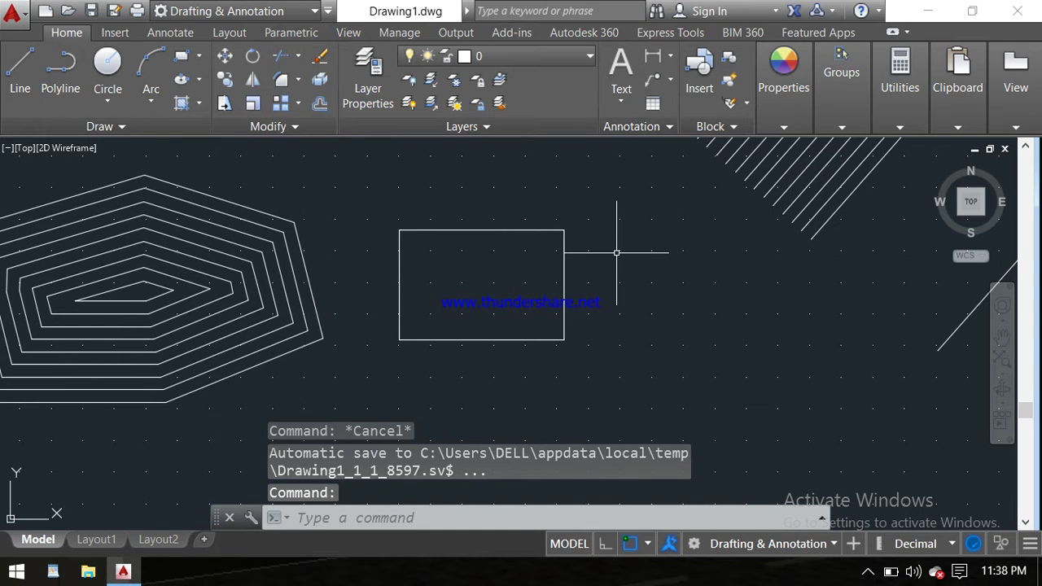
pyautogui.press('Escape')
# Step: Surround the rectangle with three nested copies offset 0.5 apart outward
pyautogui.write('o')
pyautogui.press('Return')
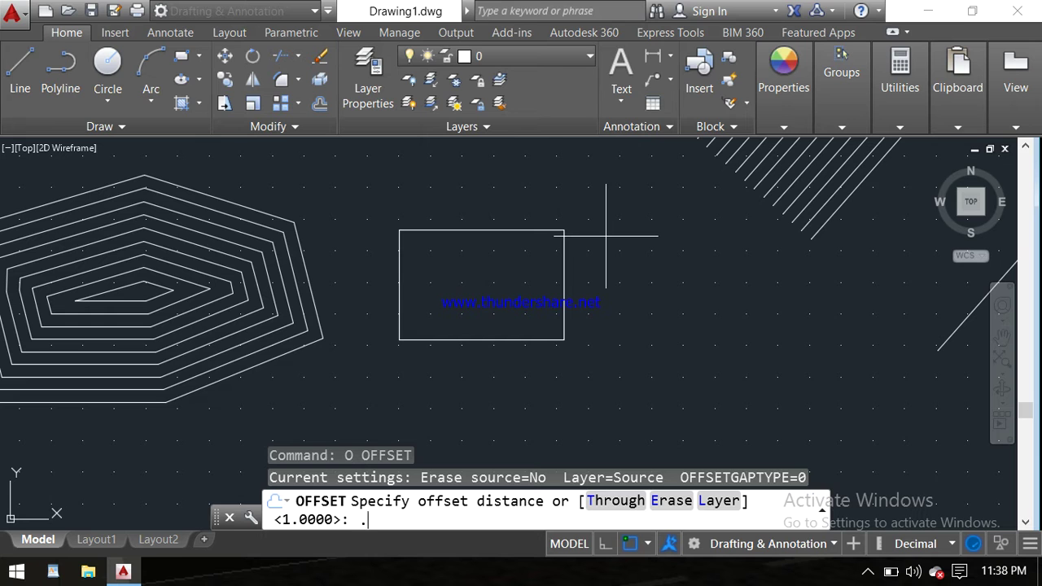
pyautogui.write('5')
pyautogui.press('Return')
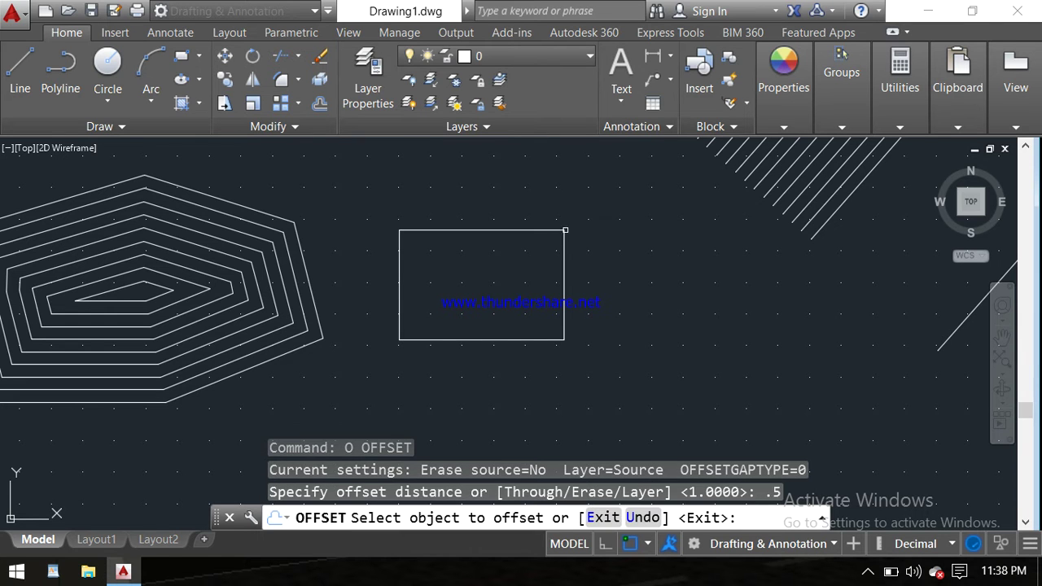
pyautogui.click(564, 231)
pyautogui.click(560, 224)
pyautogui.click(557, 218)
pyautogui.click(556, 215)
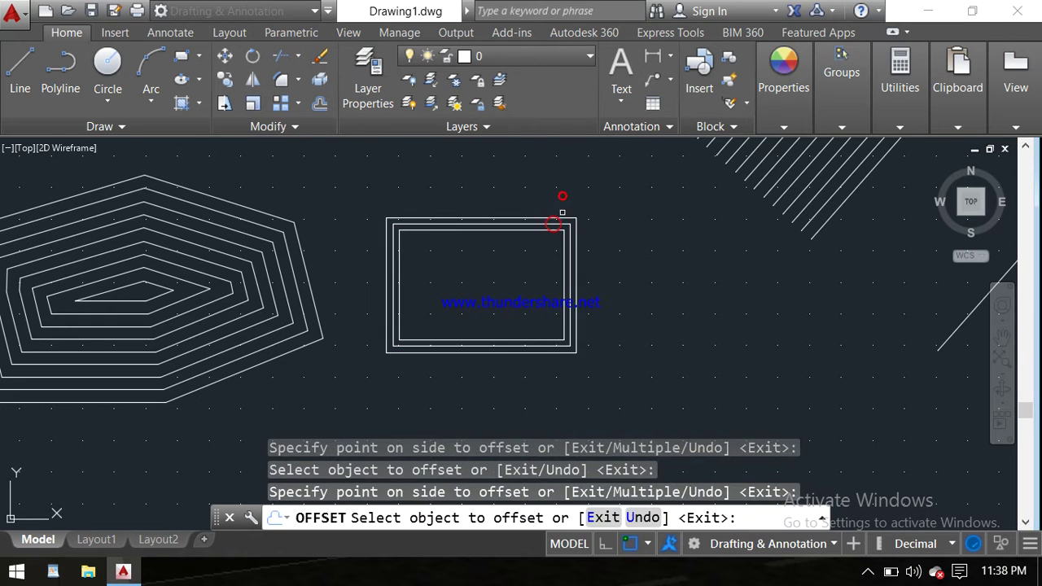
pyautogui.click(560, 220)
pyautogui.click(580, 186)
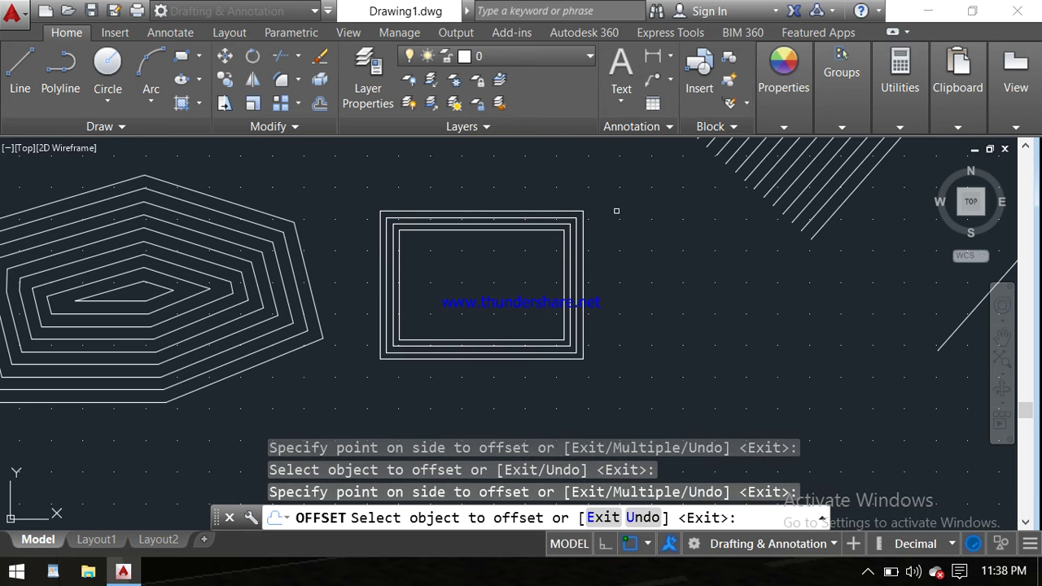
pyautogui.press('Escape')
pyautogui.moveTo(633, 252)
pyautogui.mouseDown(button='middle')
pyautogui.moveTo(608, 197)
pyautogui.moveTo(591, 204)
pyautogui.mouseUp(button='middle')
pyautogui.scroll(-2, 591, 205)
pyautogui.moveTo(613, 240); pyautogui.dragTo(612, 202, button='middle')
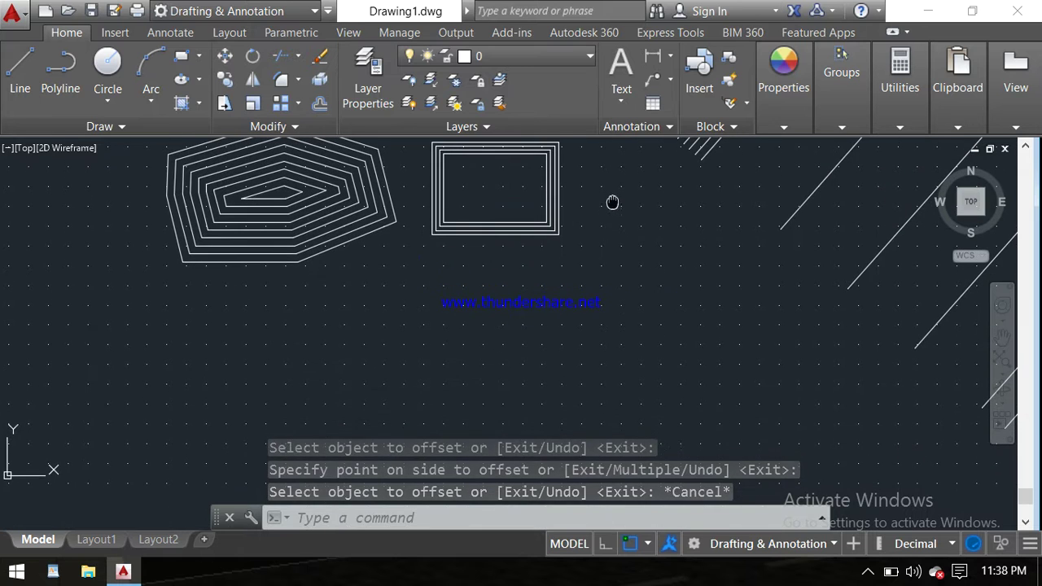
pyautogui.moveTo(611, 269); pyautogui.dragTo(627, 224, button='middle')
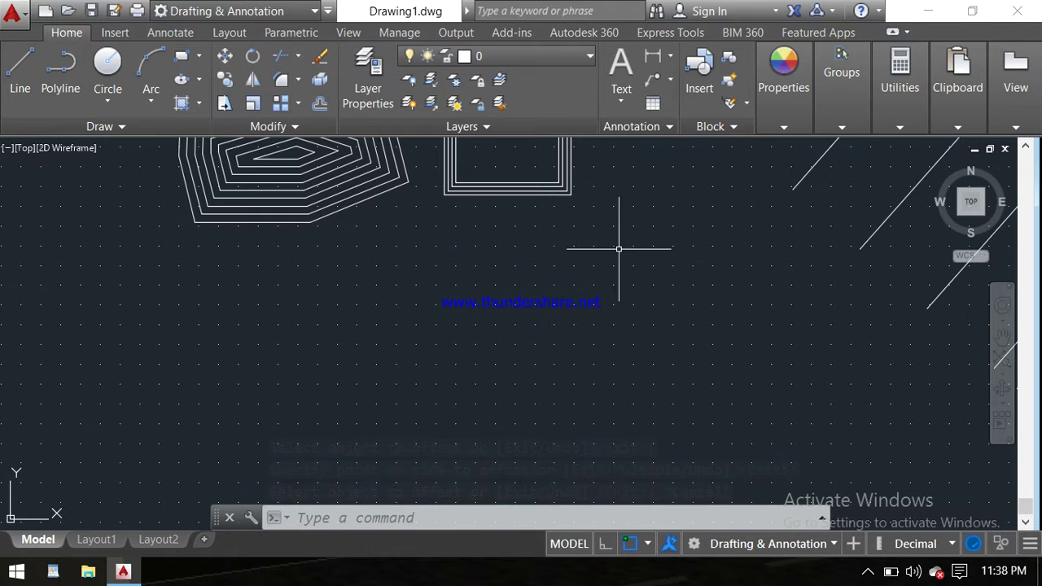
# Step: Draw a slanted line below the polygon with the LINE command
pyautogui.write('l')
pyautogui.press('Return')
pyautogui.click(274, 268)
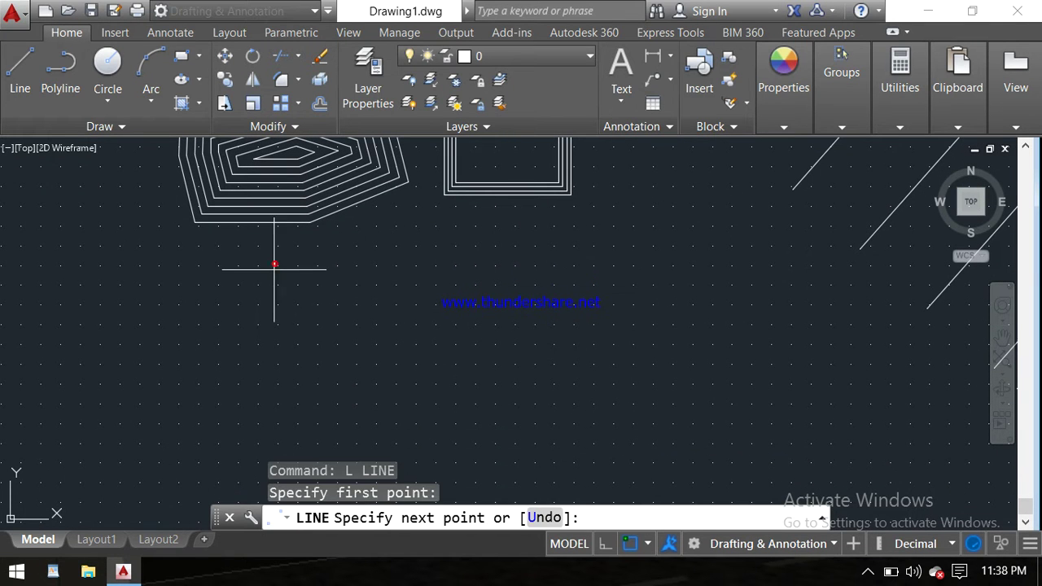
pyautogui.click(262, 414)
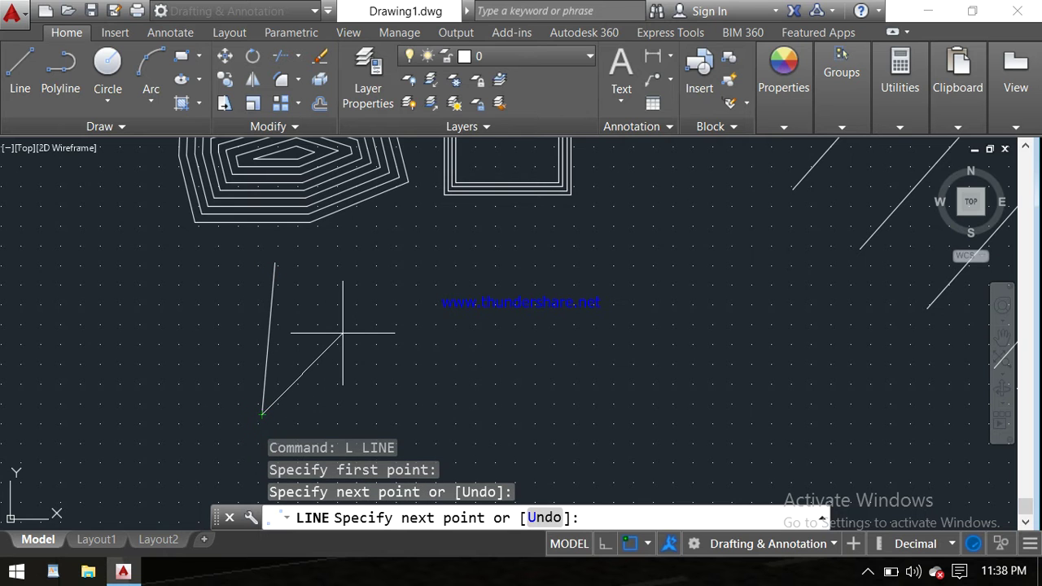
pyautogui.press('Return')
pyautogui.moveTo(333, 322); pyautogui.dragTo(377, 304, button='middle')
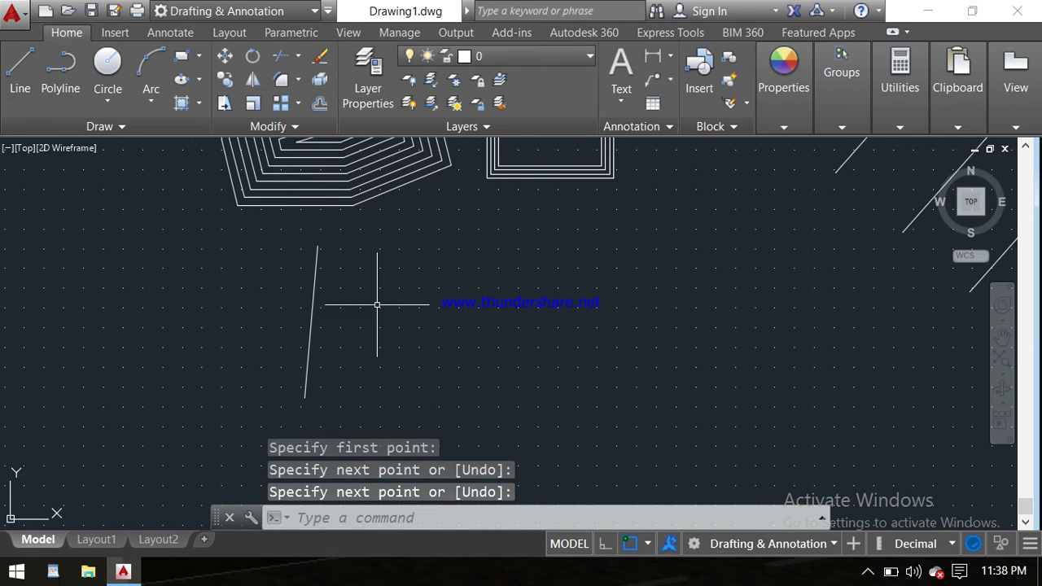
# Step: Add parallel copies of the line 1 unit apart to its right
pyautogui.write('o')
pyautogui.press('Return')
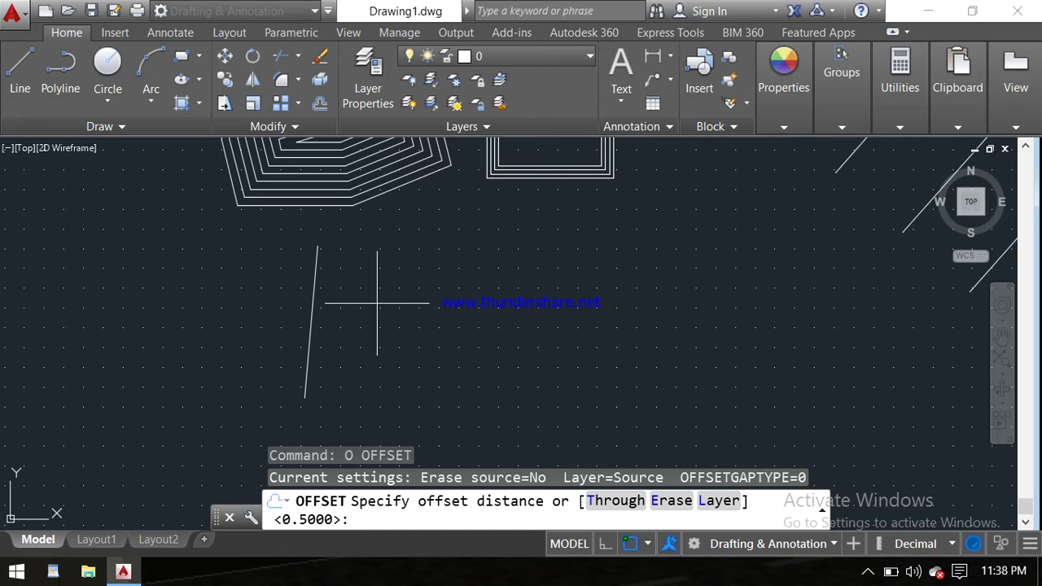
pyautogui.press('Return')
pyautogui.click(337, 309)
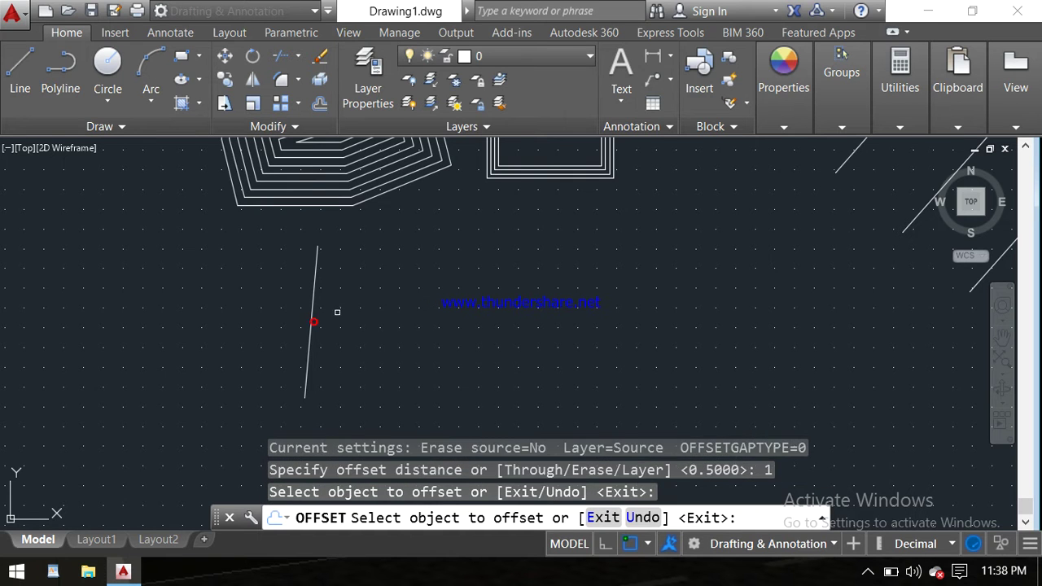
pyautogui.click(348, 311)
pyautogui.click(312, 318)
pyautogui.click(355, 312)
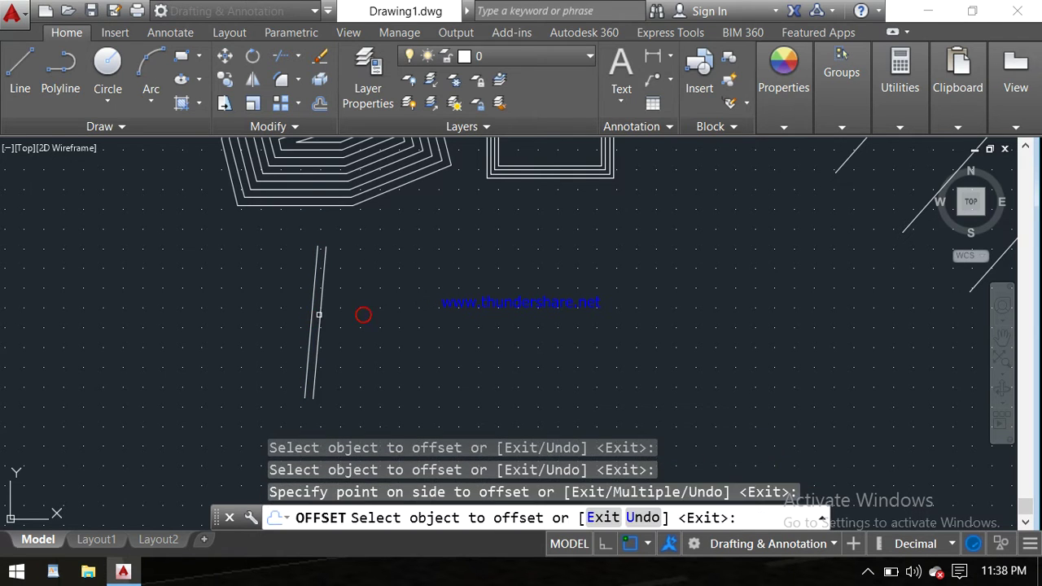
pyautogui.click(320, 309)
pyautogui.click(377, 306)
pyautogui.click(328, 320)
pyautogui.click(382, 302)
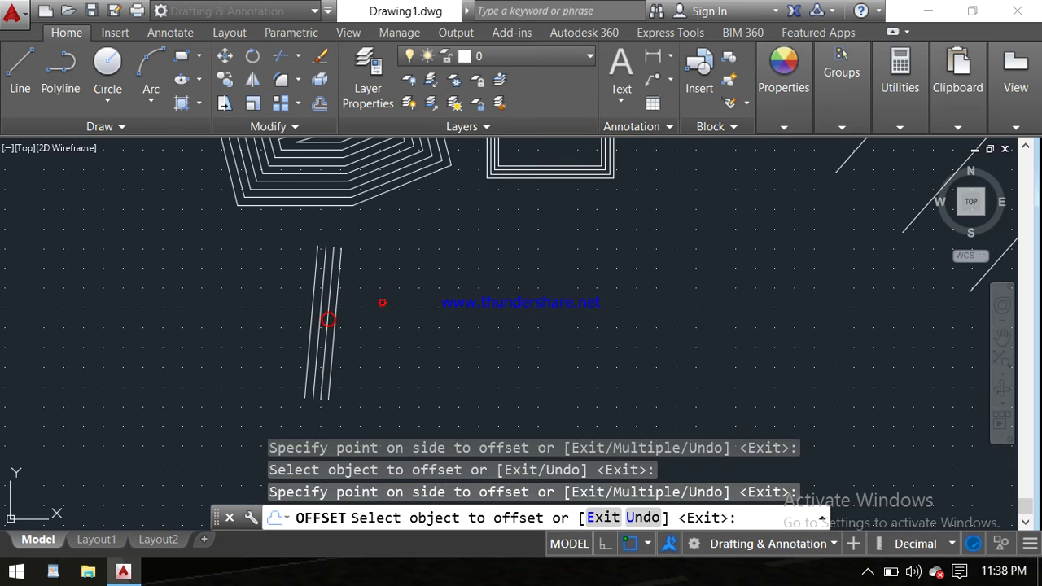
pyautogui.press('Escape')
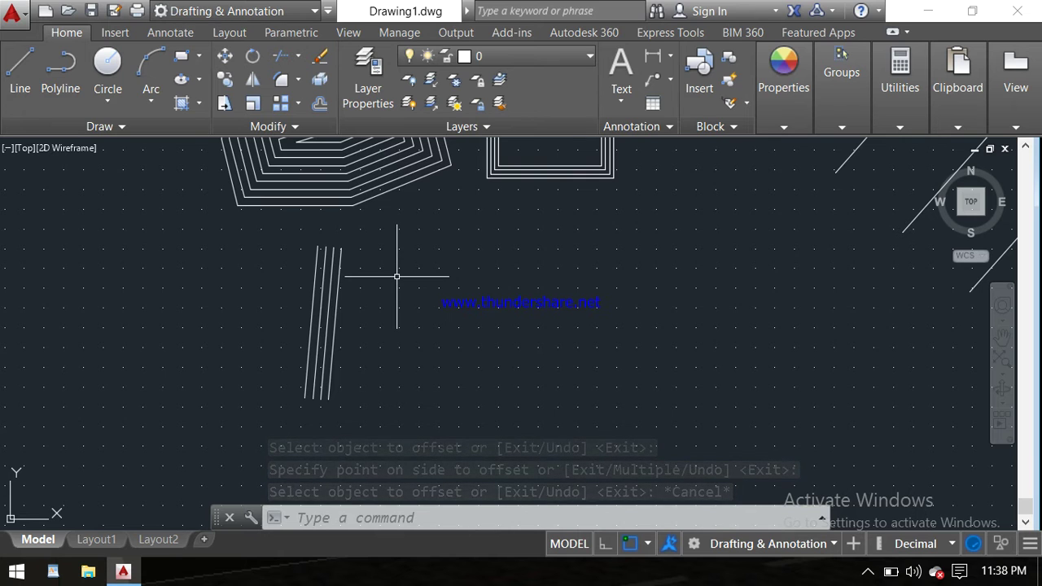
# Step: Draw three connected lines: two diagonals meeting at a left-pointing corner plus a vertical segment
pyautogui.write('l')
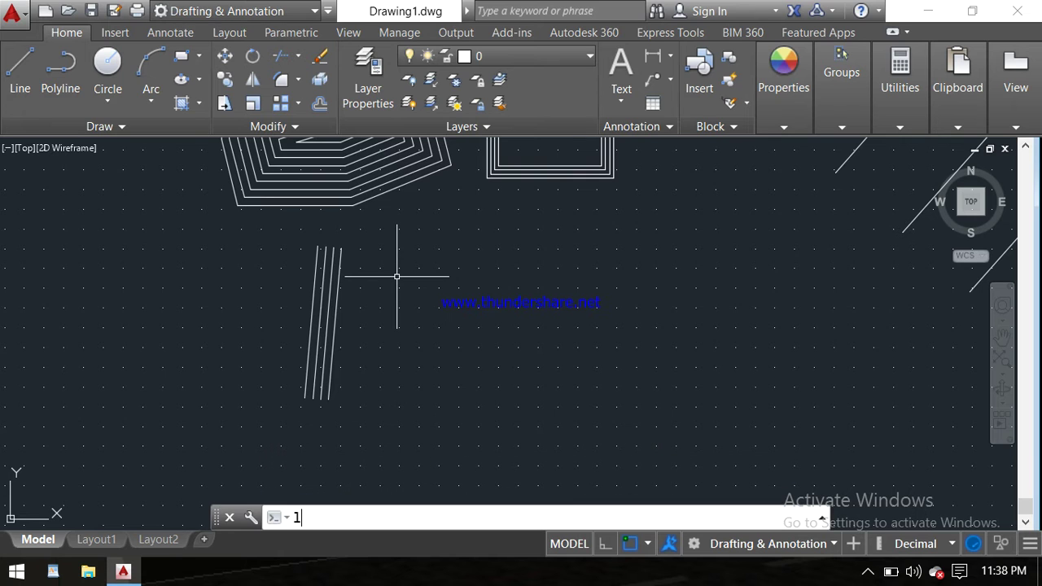
pyautogui.press('Return')
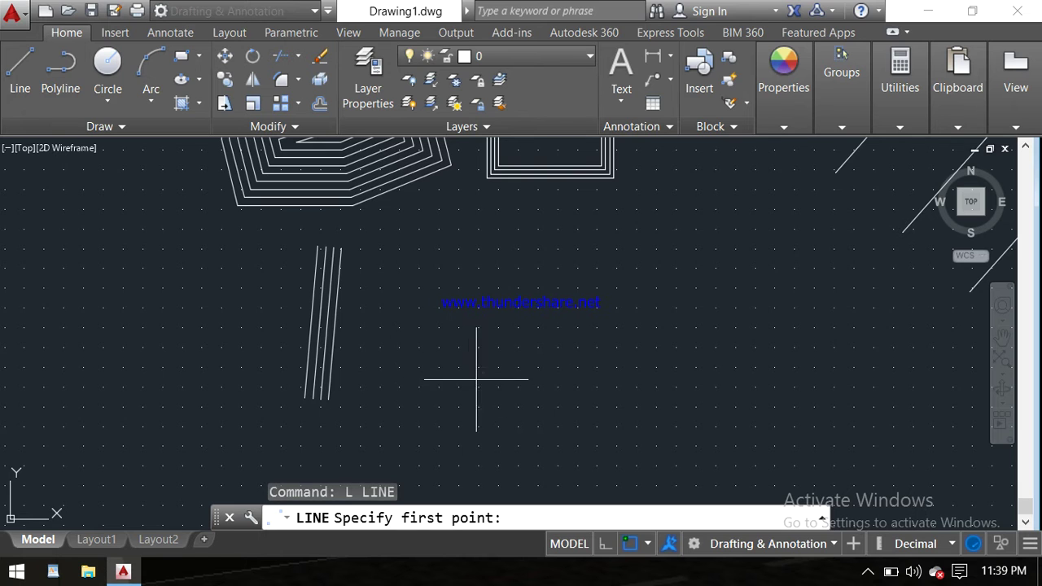
pyautogui.click(477, 378)
pyautogui.click(429, 326)
pyautogui.click(470, 282)
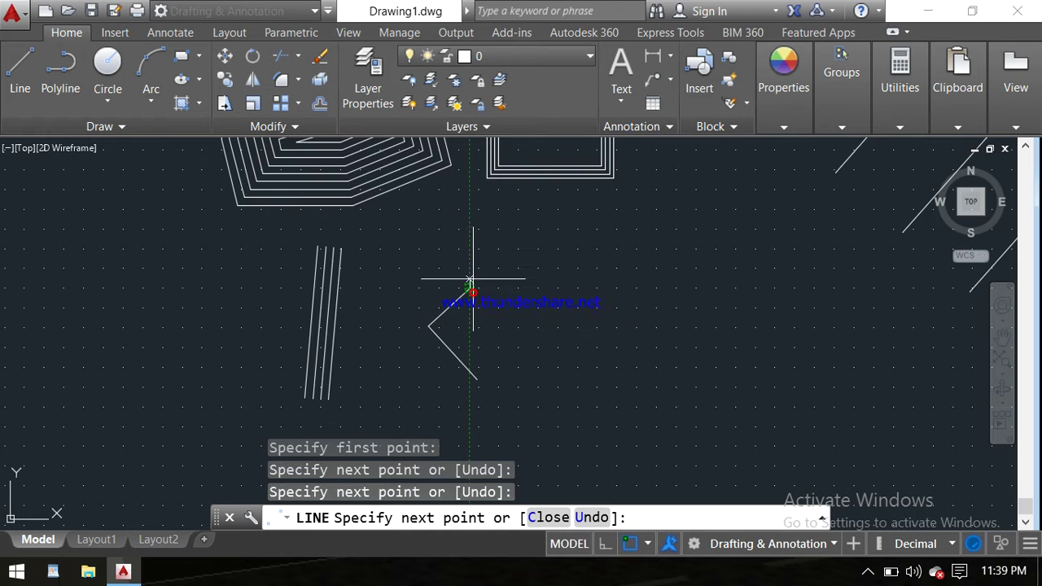
pyautogui.click(471, 228)
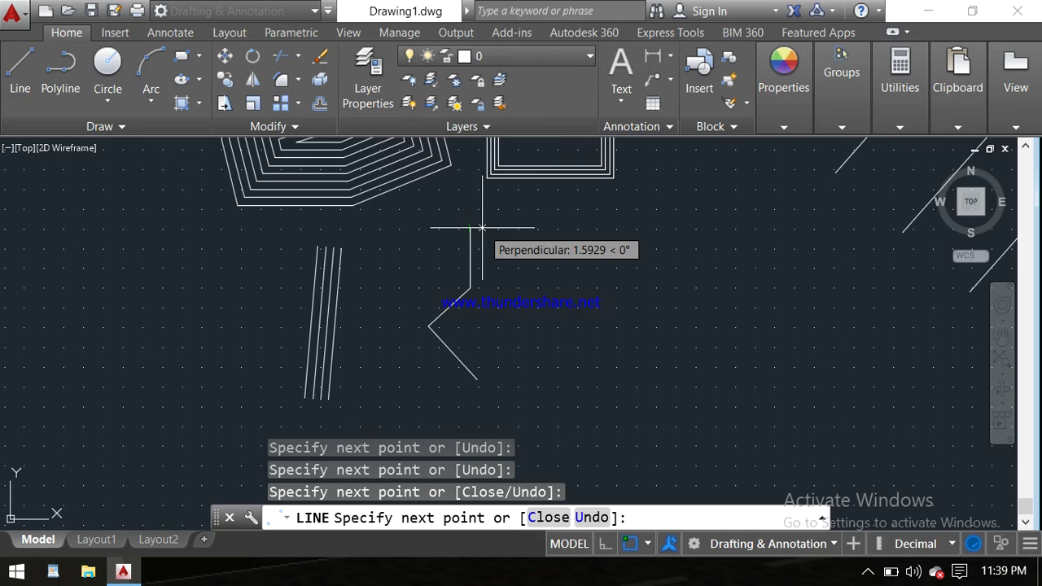
pyautogui.press('Return')
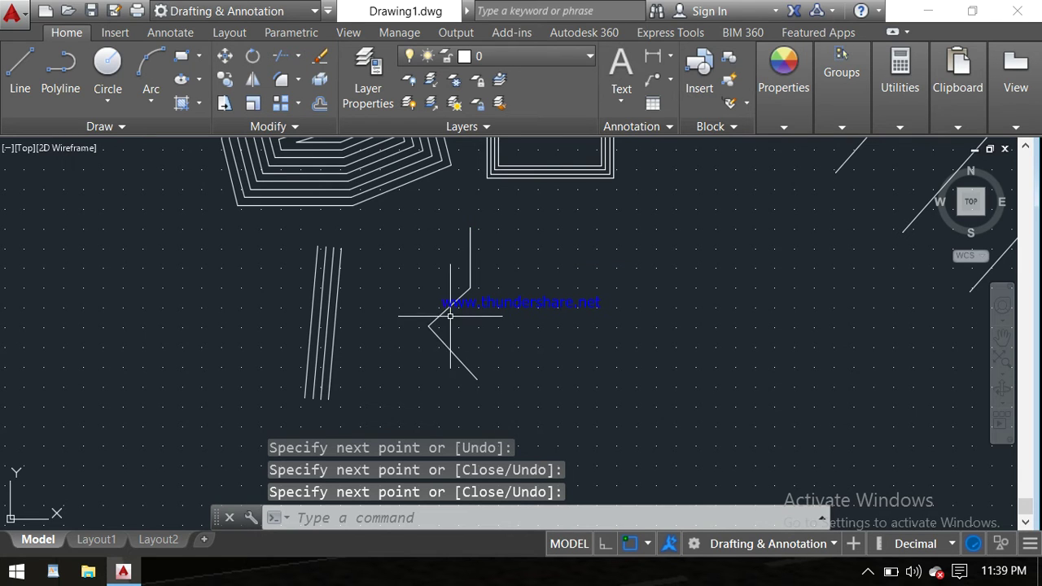
# Step: Select the chevron segments to check them as separate lines, then clear the selection
pyautogui.click(453, 305)
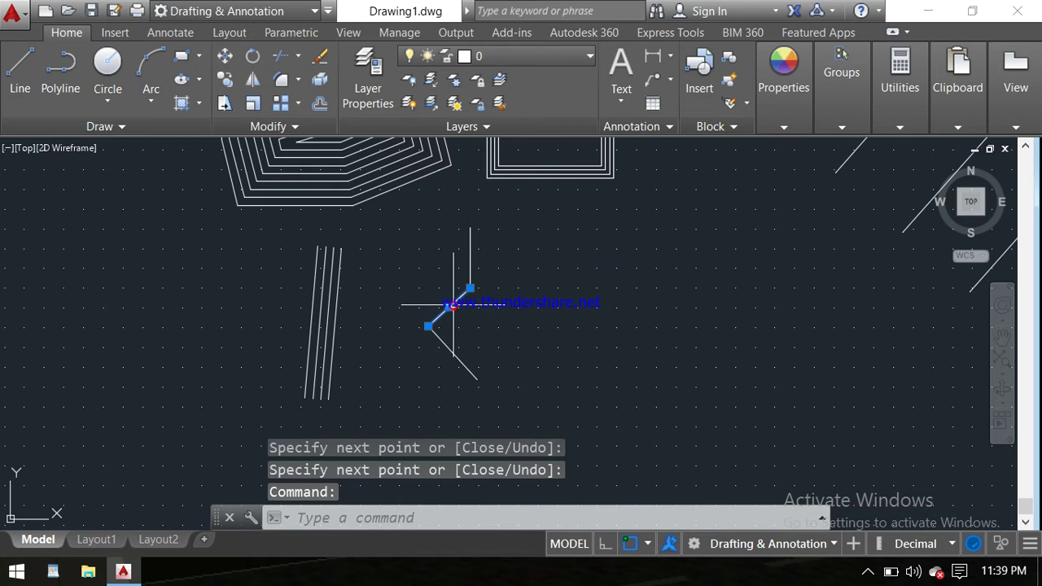
pyautogui.click(466, 256)
pyautogui.click(477, 236)
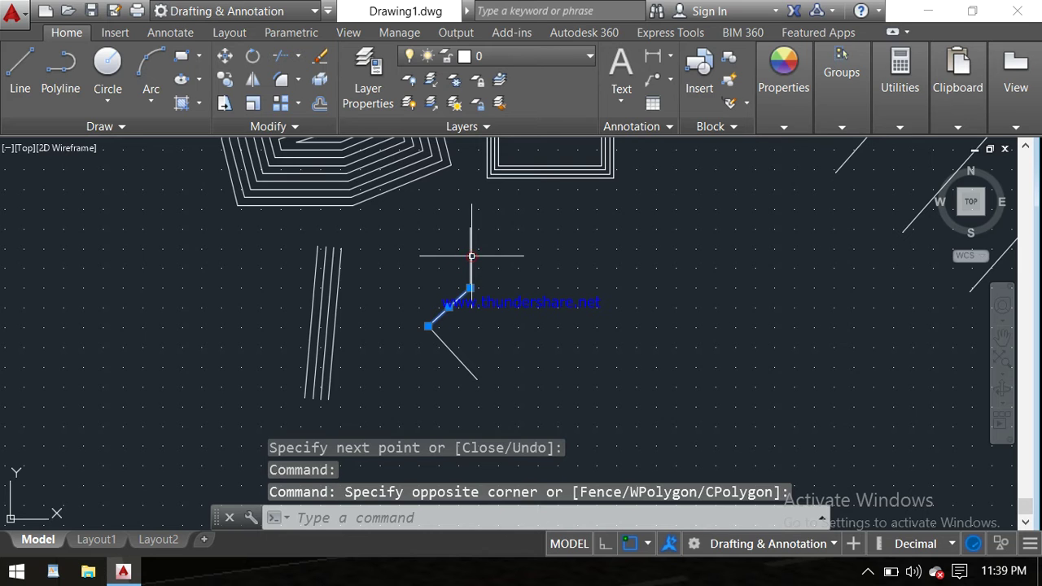
pyautogui.click(471, 244)
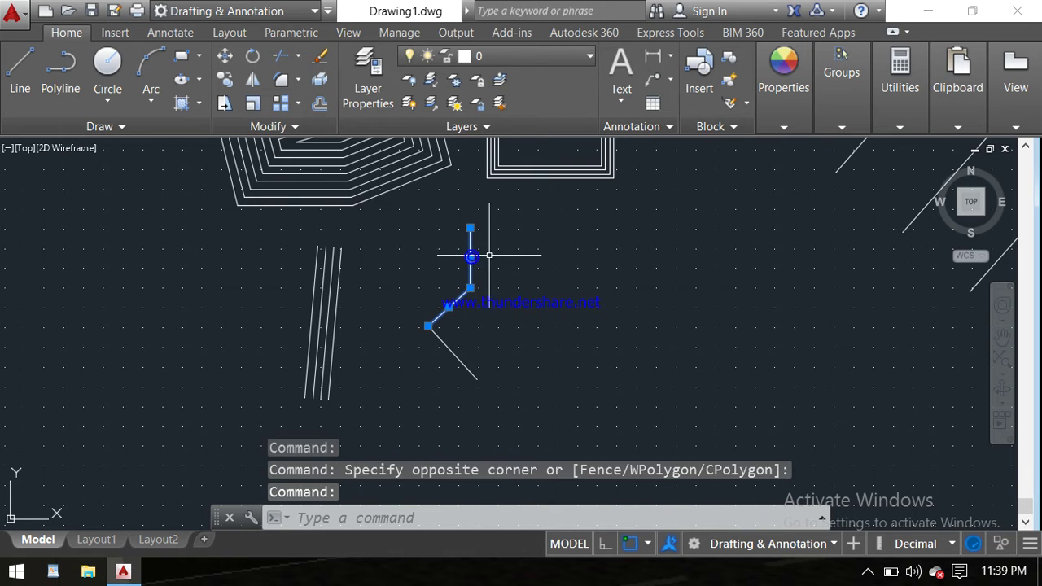
pyautogui.click(452, 352)
pyautogui.press('Escape')
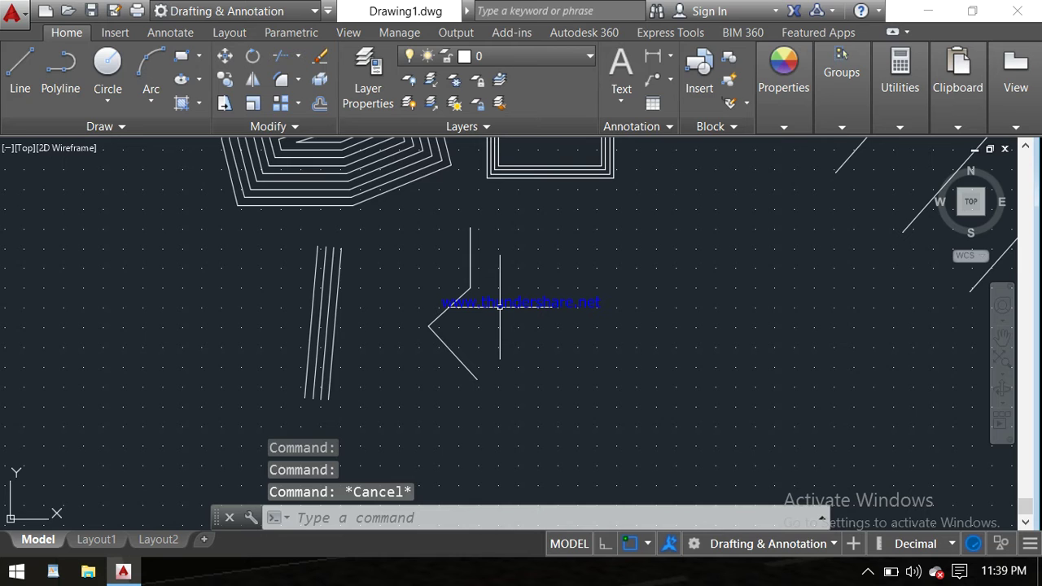
# Step: Offset the vertical line by 1, then delete the unwanted parallel copy
pyautogui.write('o')
pyautogui.press('Return')
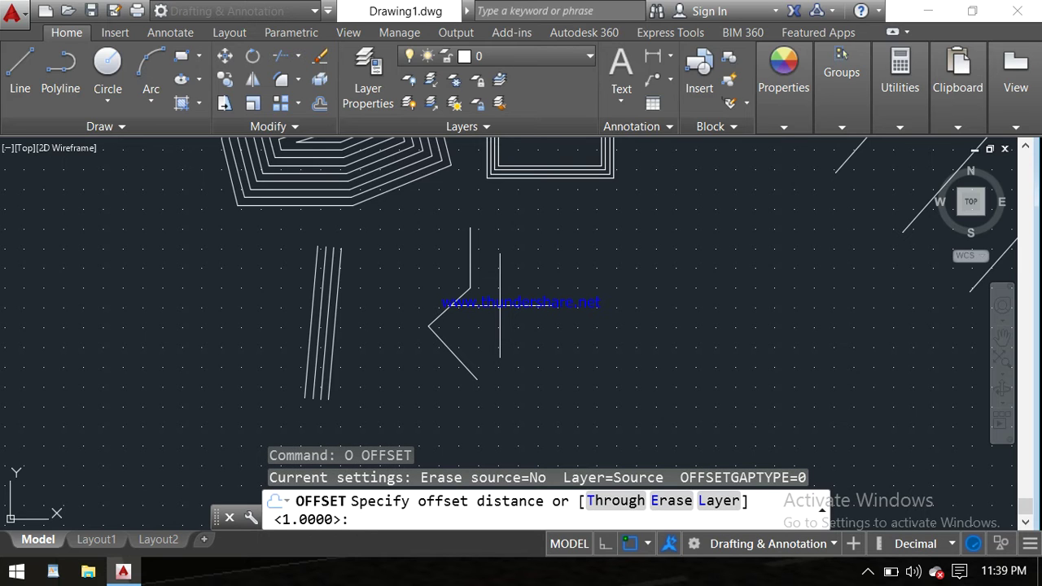
pyautogui.press('Return')
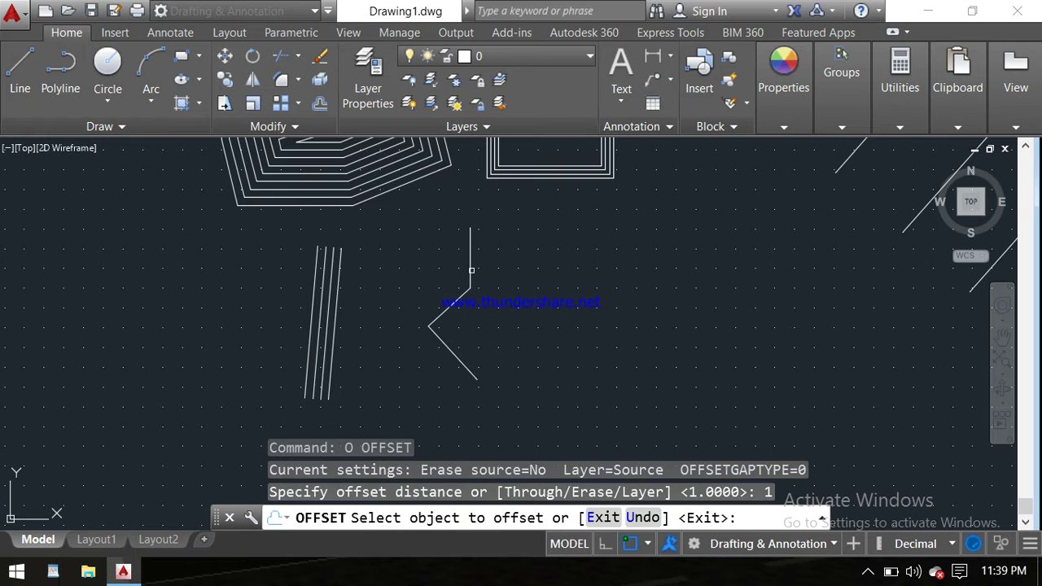
pyautogui.click(472, 270)
pyautogui.click(497, 273)
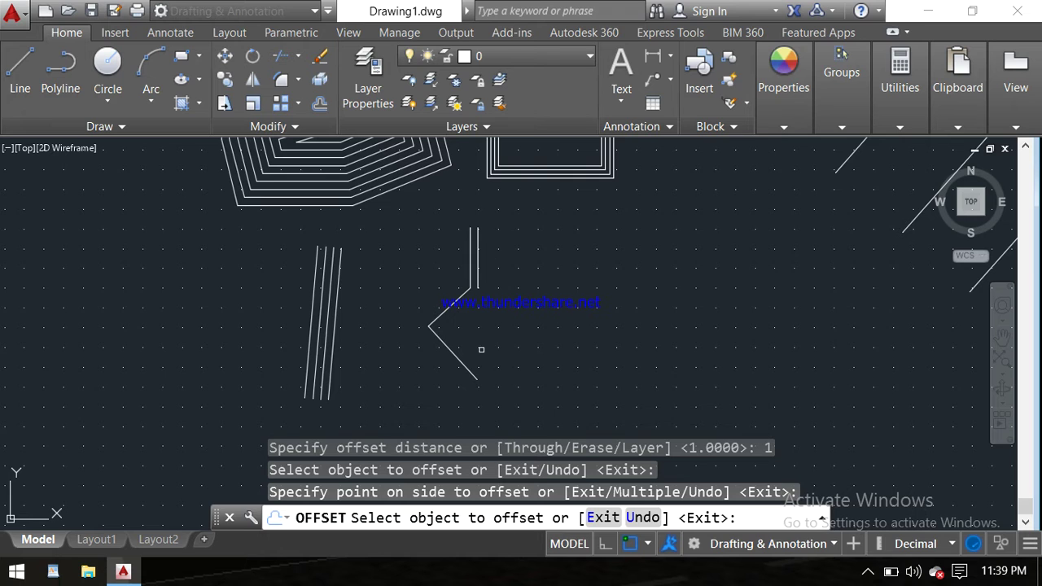
pyautogui.press('Escape')
pyautogui.click(476, 277)
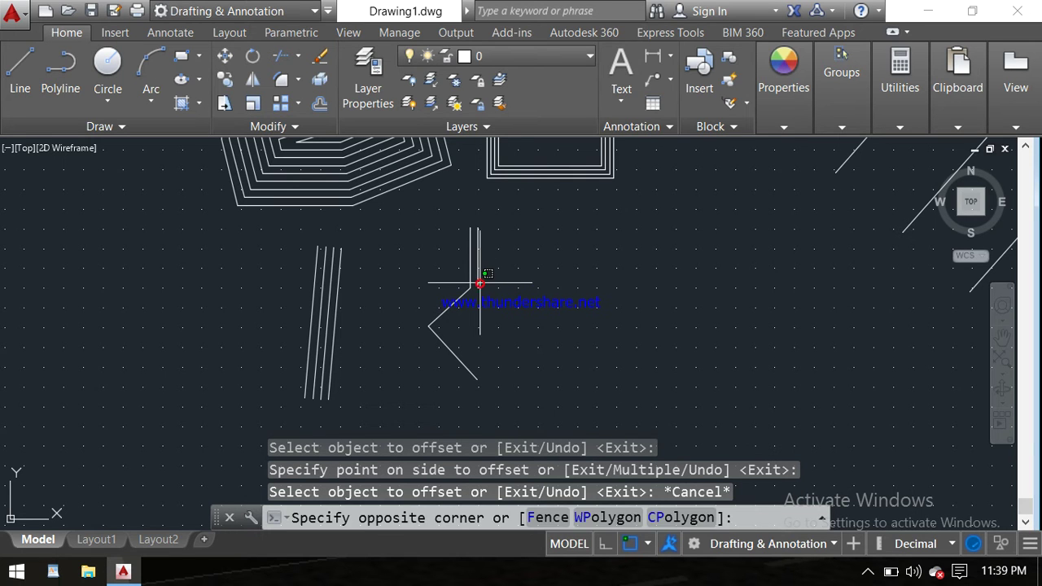
pyautogui.press('Delete')
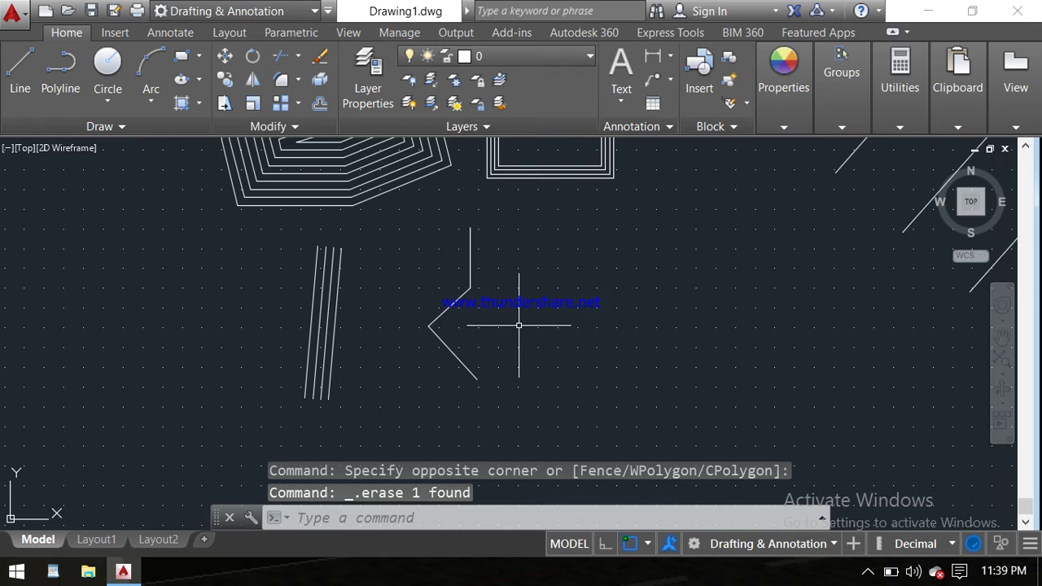
# Step: Join the three chevron lines into one polyline with J
pyautogui.write('j')
pyautogui.press('Return')
pyautogui.click(503, 247)
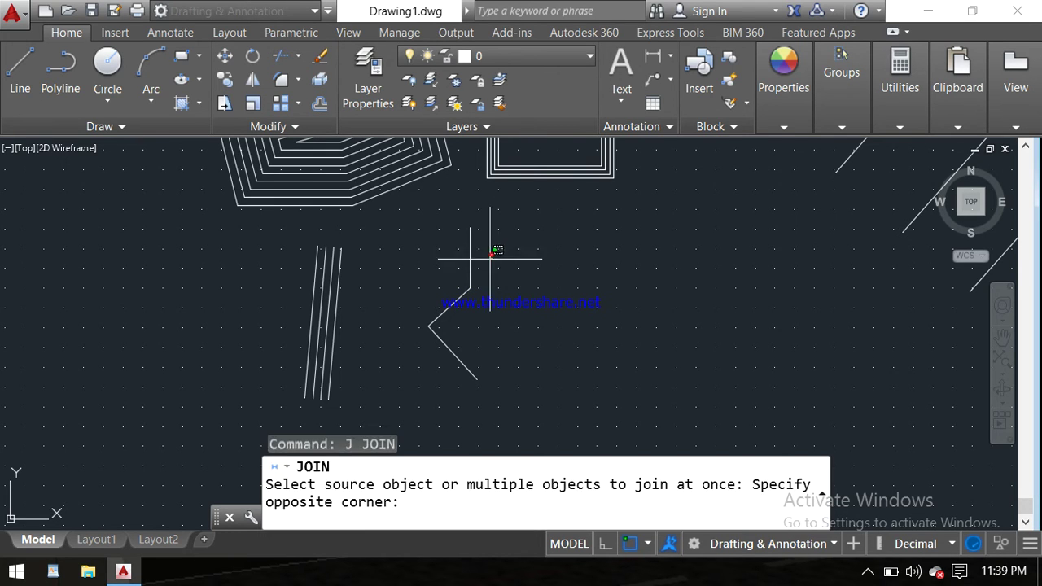
pyautogui.click(425, 379)
pyautogui.press('Return')
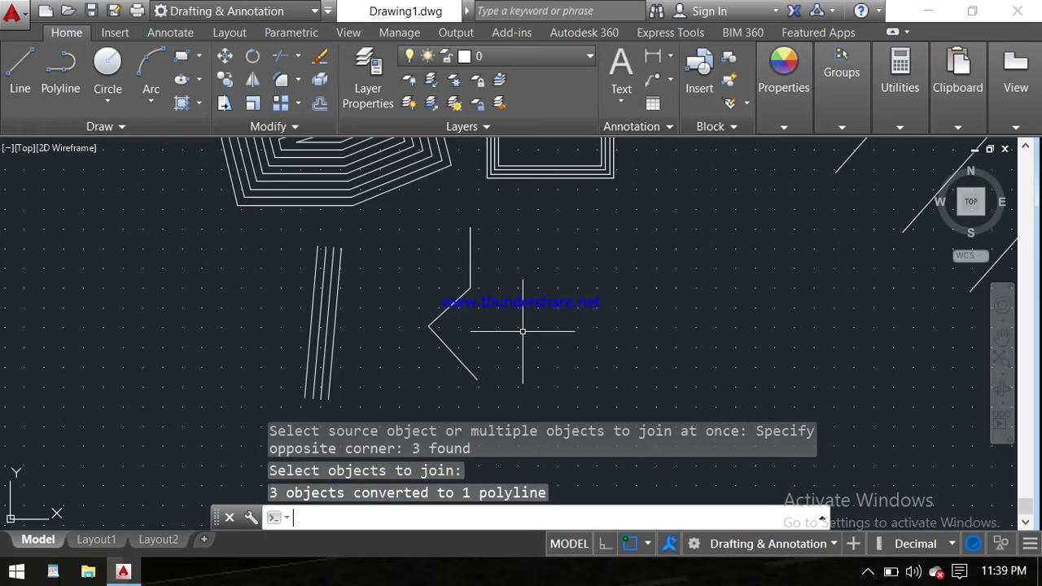
pyautogui.click(458, 358)
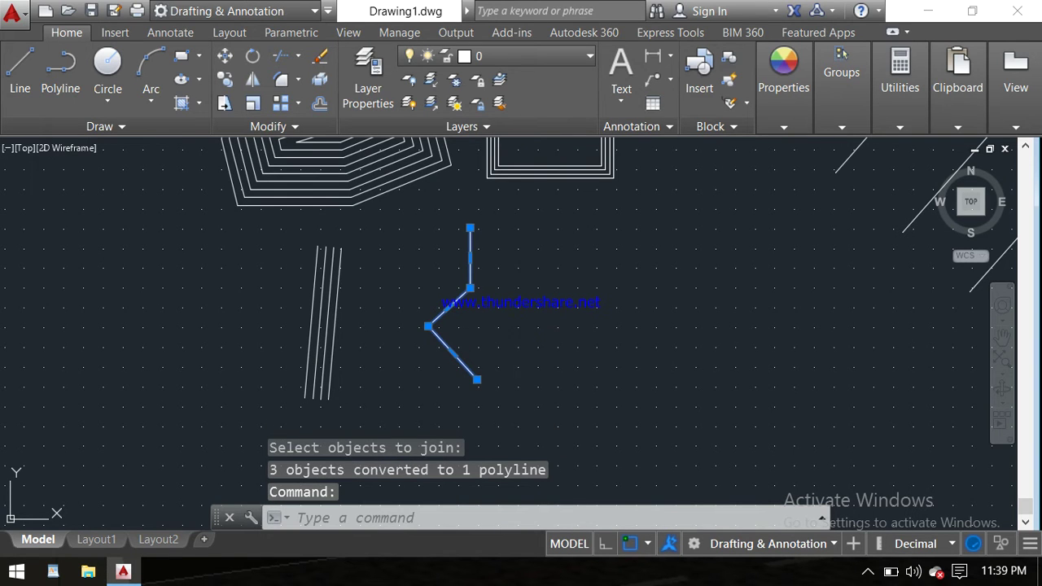
pyautogui.press('Escape')
# Step: Offset the chevron polyline at distance 1, nesting successive copies to its right
pyautogui.write('o')
pyautogui.press('Return')
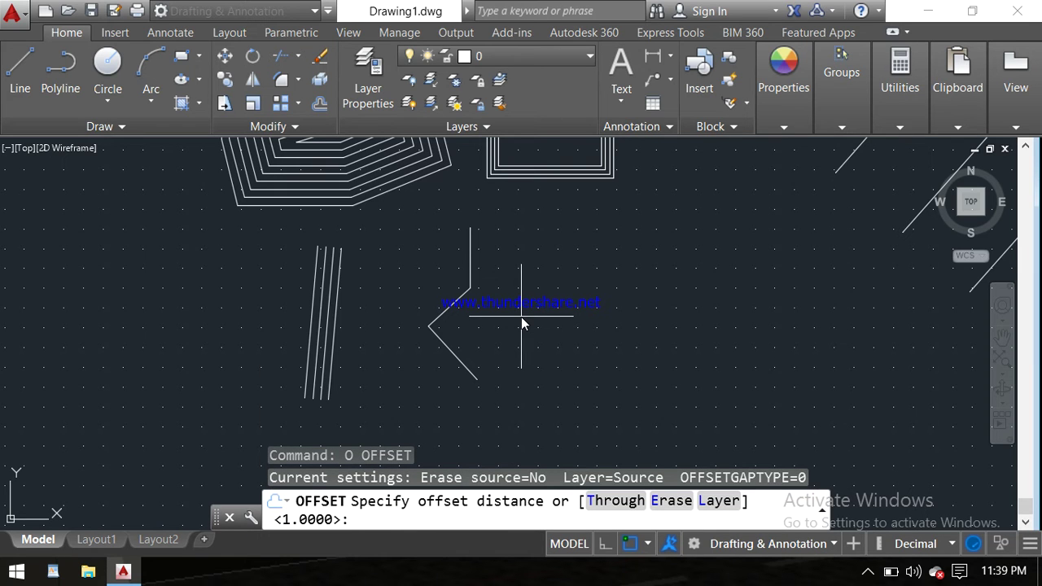
pyautogui.write('1')
pyautogui.press('Return')
pyautogui.click(472, 286)
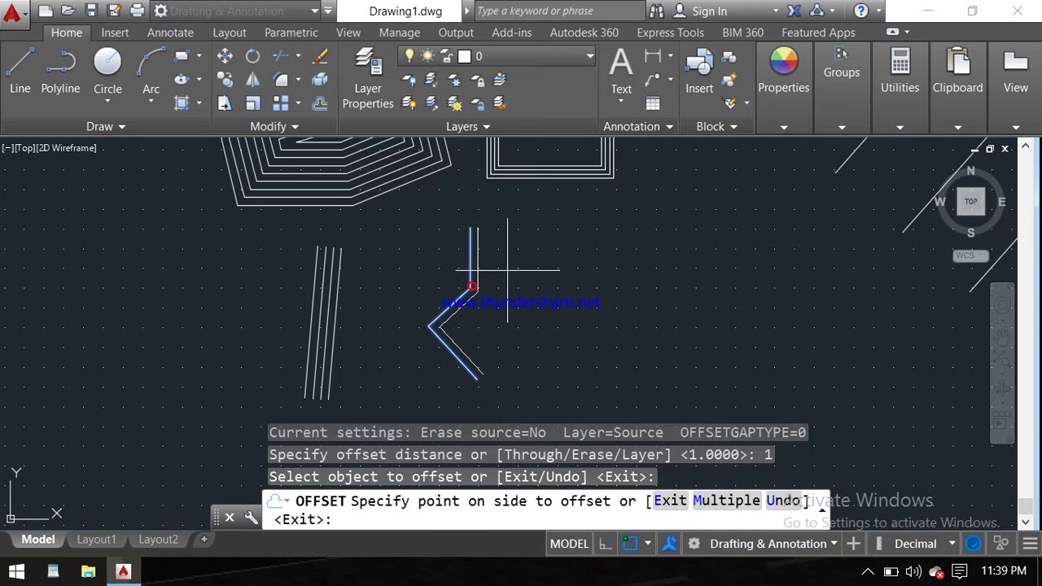
pyautogui.click(507, 270)
pyautogui.click(475, 278)
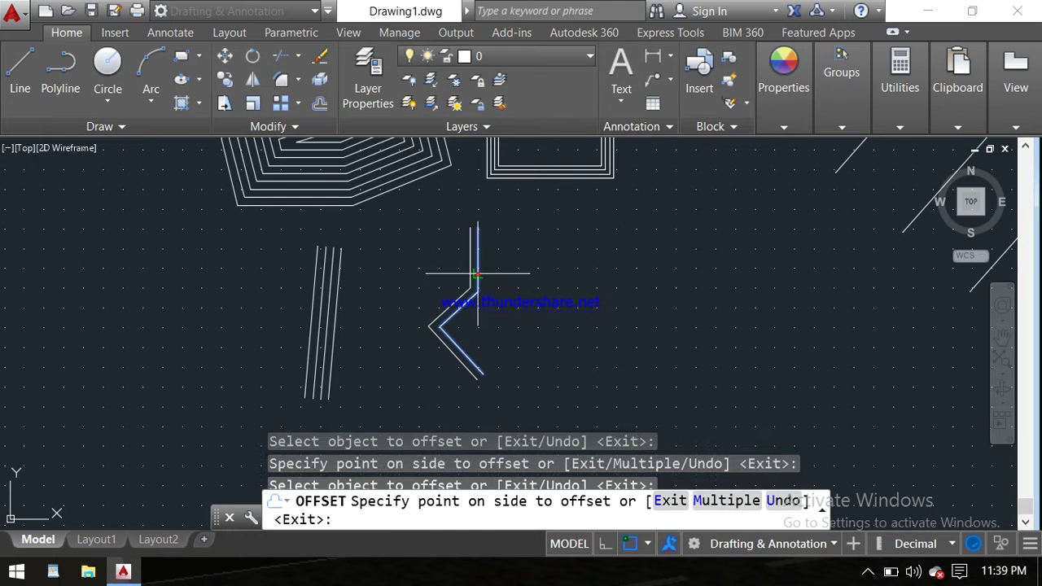
pyautogui.click(497, 273)
pyautogui.click(486, 274)
pyautogui.click(518, 263)
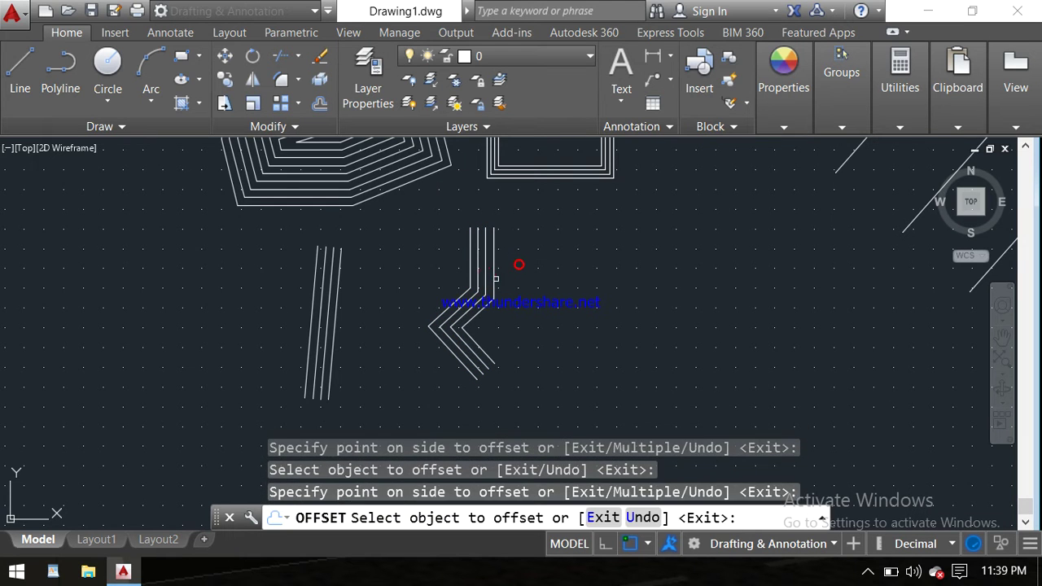
pyautogui.click(494, 268)
pyautogui.click(516, 271)
pyautogui.click(503, 286)
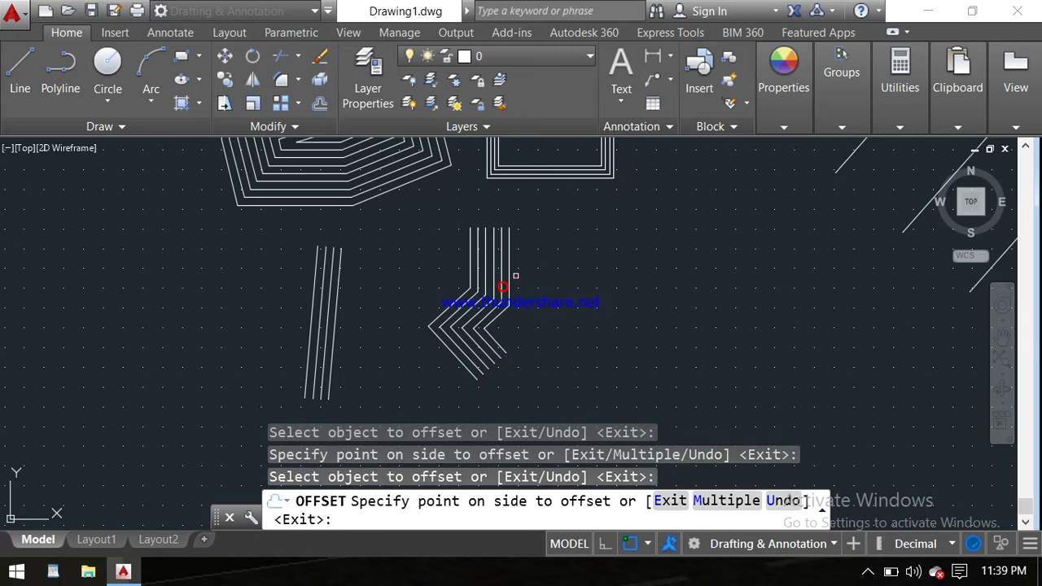
pyautogui.click(515, 276)
pyautogui.press('Escape')
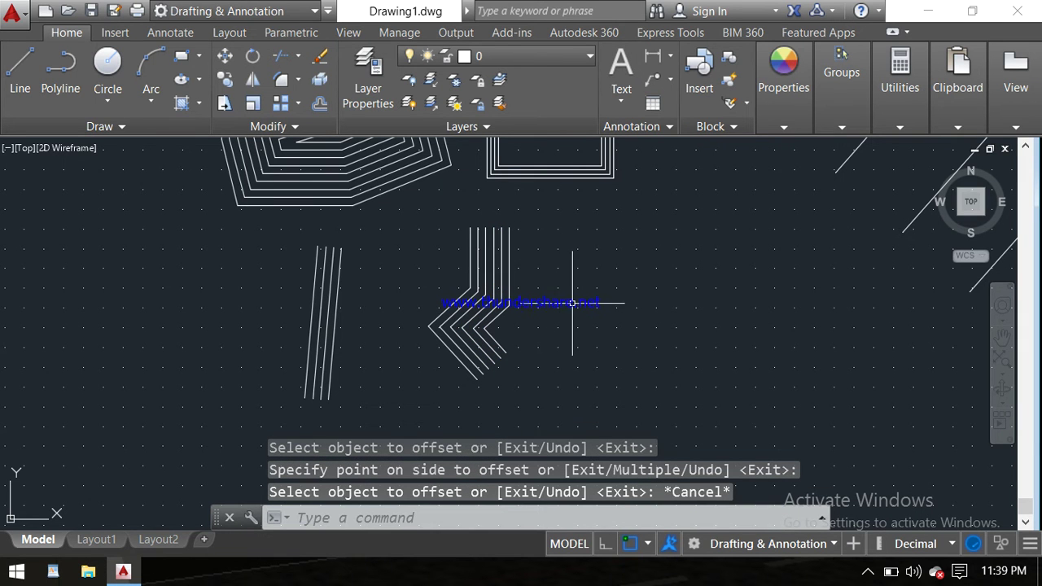
pyautogui.moveTo(570, 302)
pyautogui.mouseDown(button='middle')
pyautogui.moveTo(440, 310)
pyautogui.moveTo(422, 295)
pyautogui.mouseUp(button='middle')
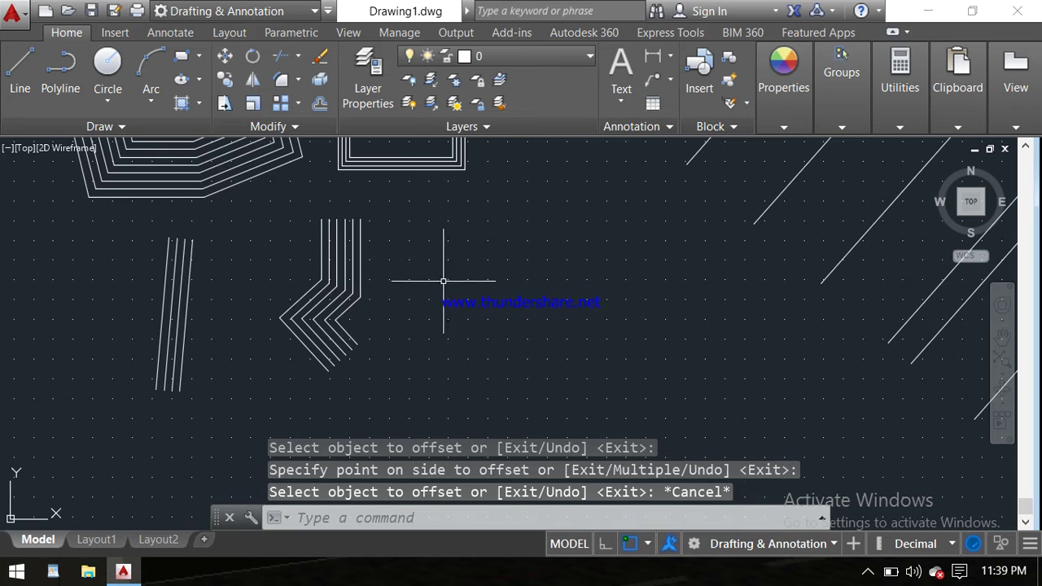
pyautogui.press('Escape')
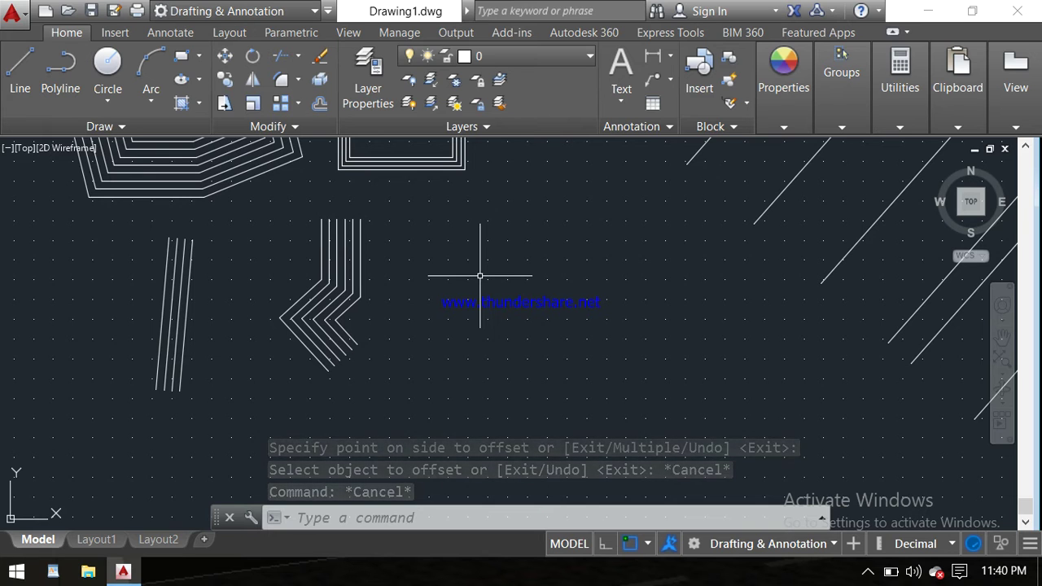
# Step: Offset the outermost chevron through a point to its left for a larger copy, then end OFFSET
pyautogui.write('o')
pyautogui.press('Return')
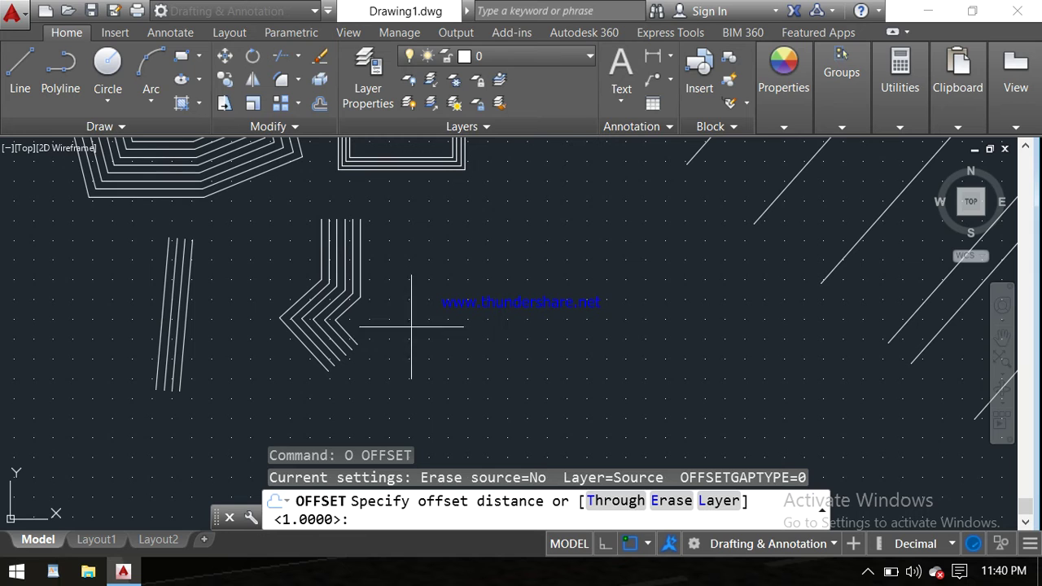
pyautogui.write('t')
pyautogui.press('Return')
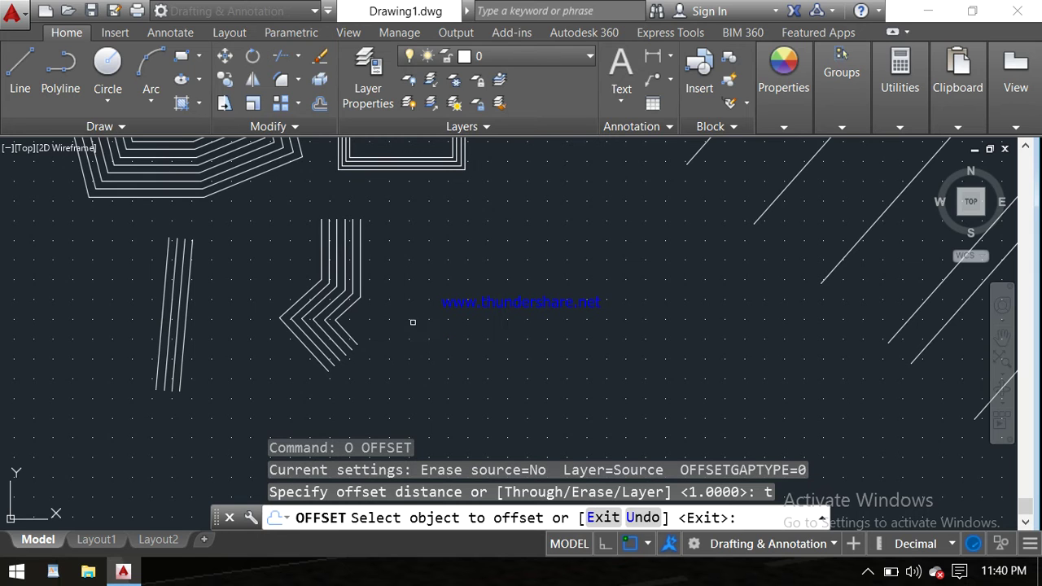
pyautogui.click(361, 292)
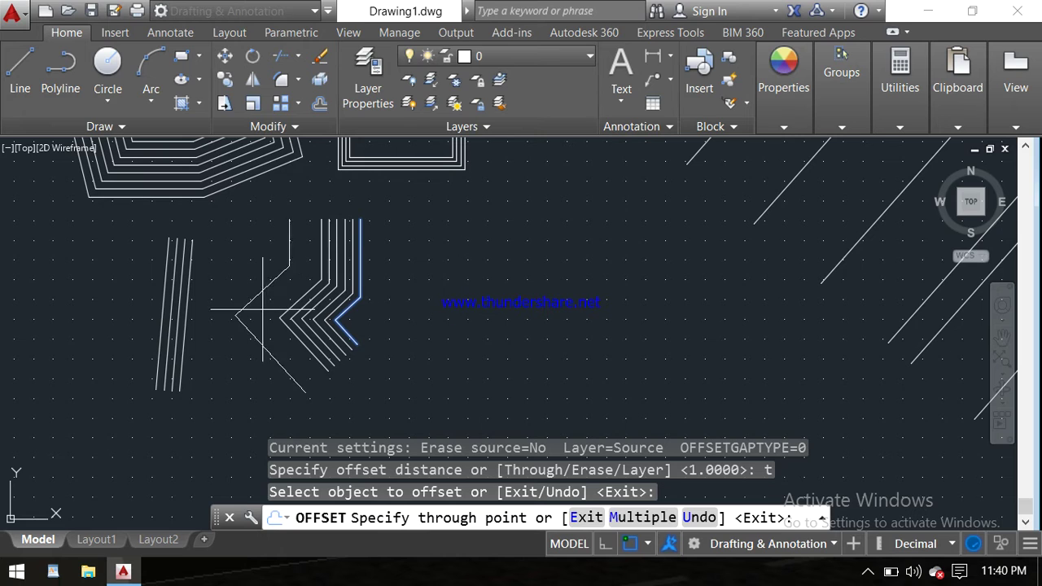
pyautogui.click(263, 298)
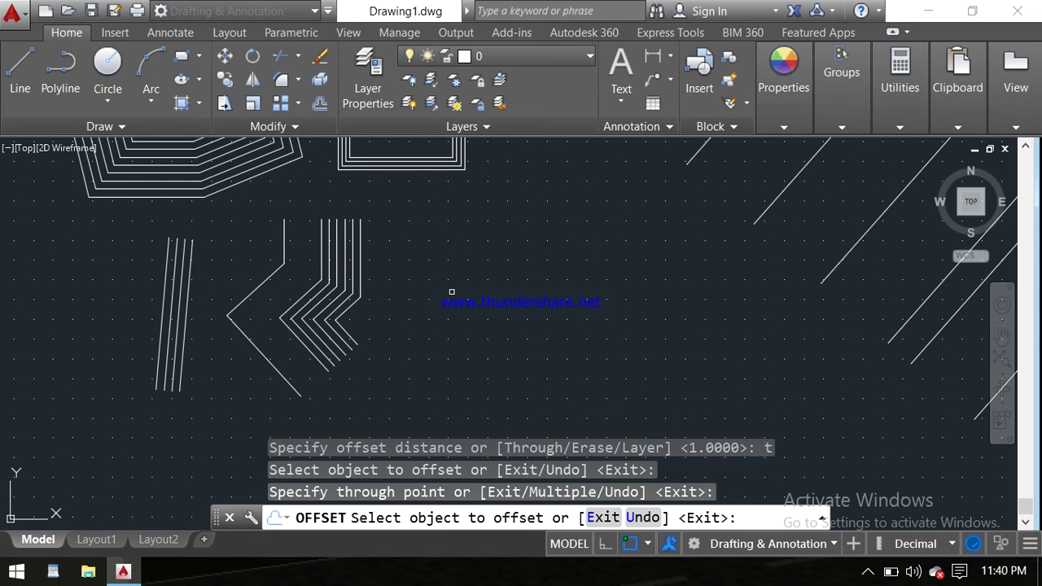
pyautogui.press('Escape')
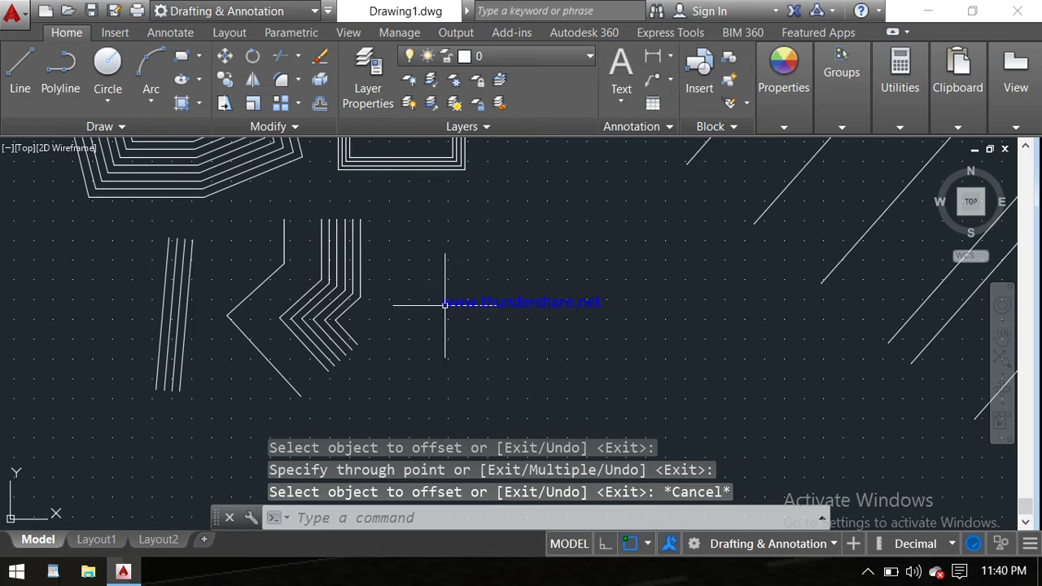
# Step: Restart OFFSET with Erase source set to Yes and a distance from two picked points
pyautogui.write('o')
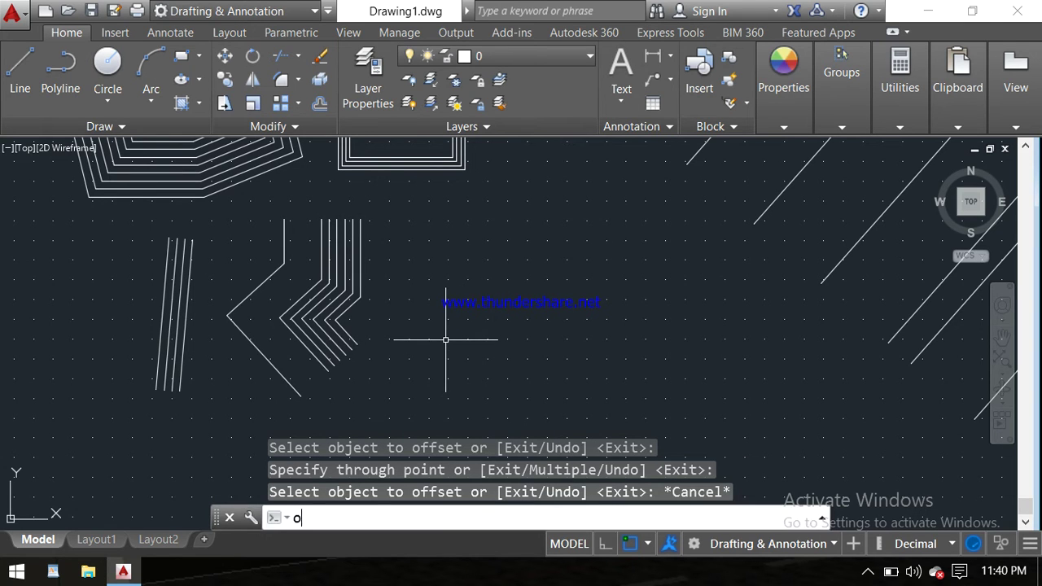
pyautogui.press('Return')
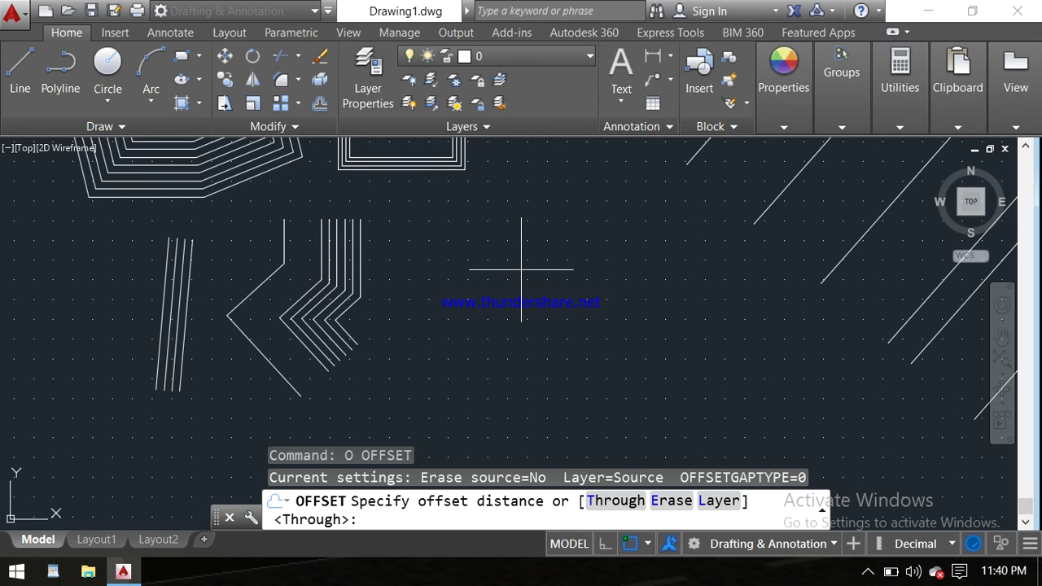
pyautogui.write('e')
pyautogui.press('Return')
pyautogui.write('y')
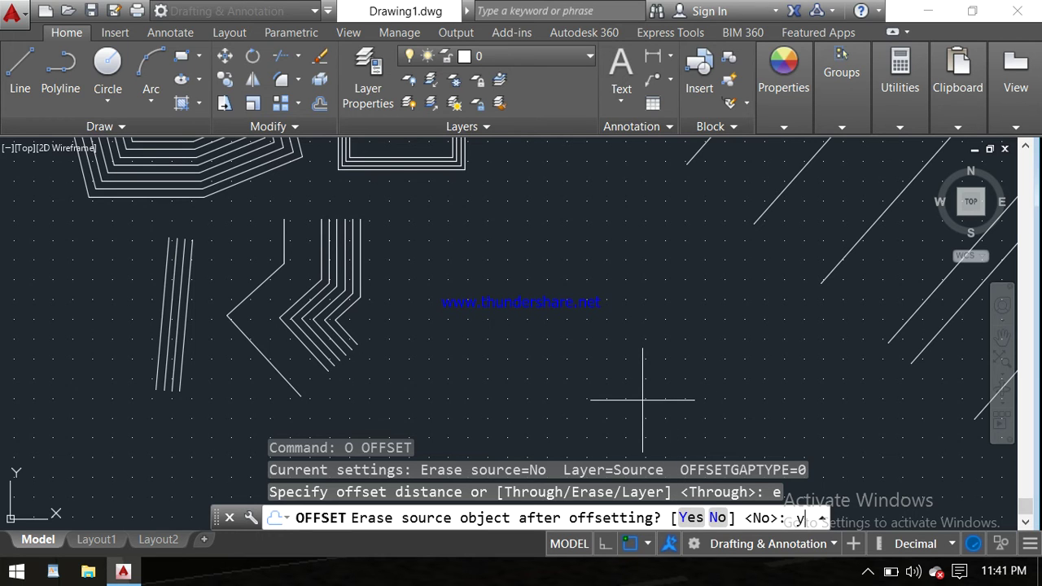
pyautogui.press('Return')
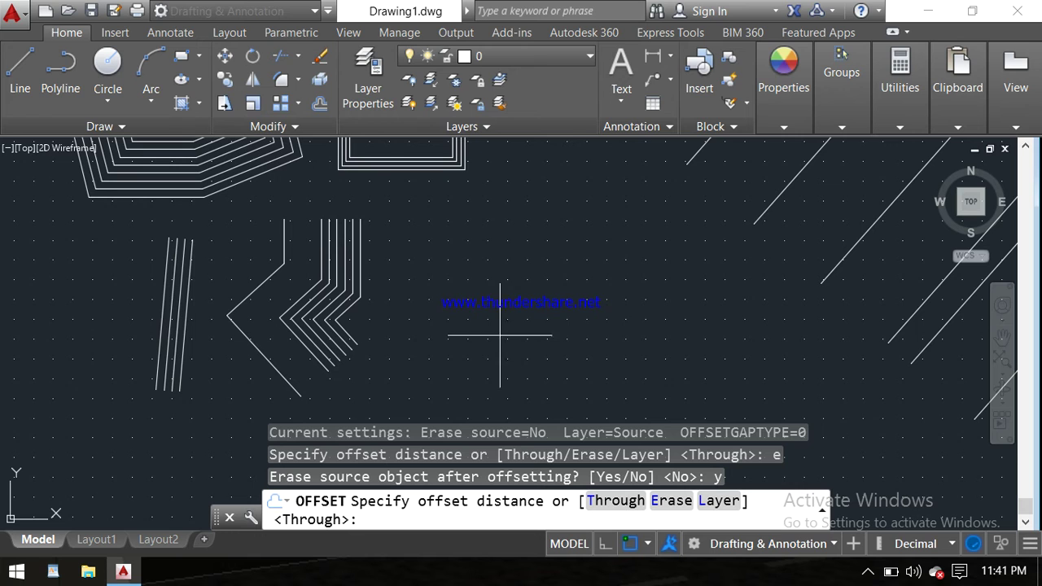
pyautogui.click(227, 315)
pyautogui.click(226, 341)
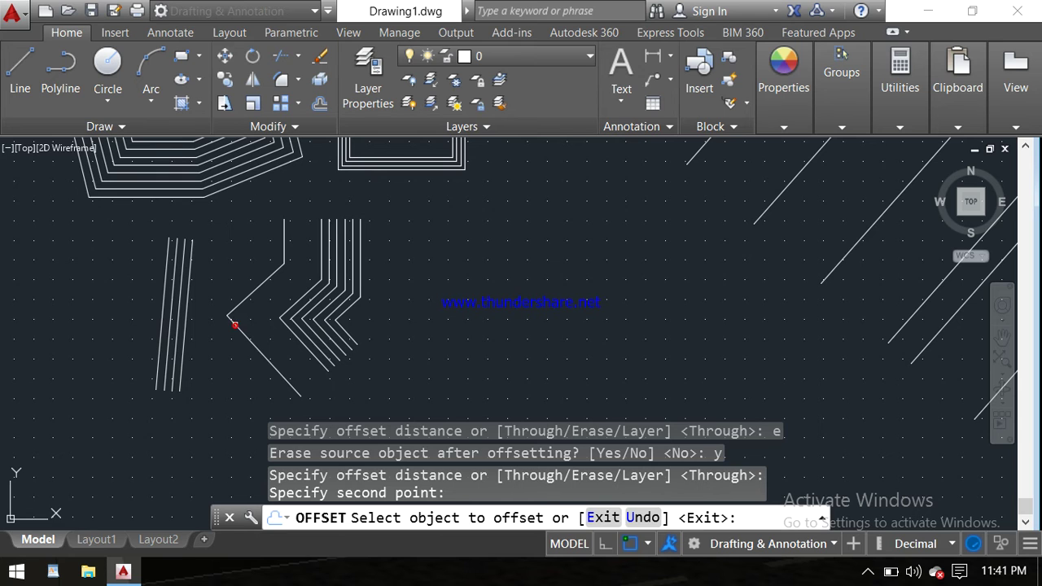
# Step: Offset the single bent line two steps left, removing each original
pyautogui.click(234, 325)
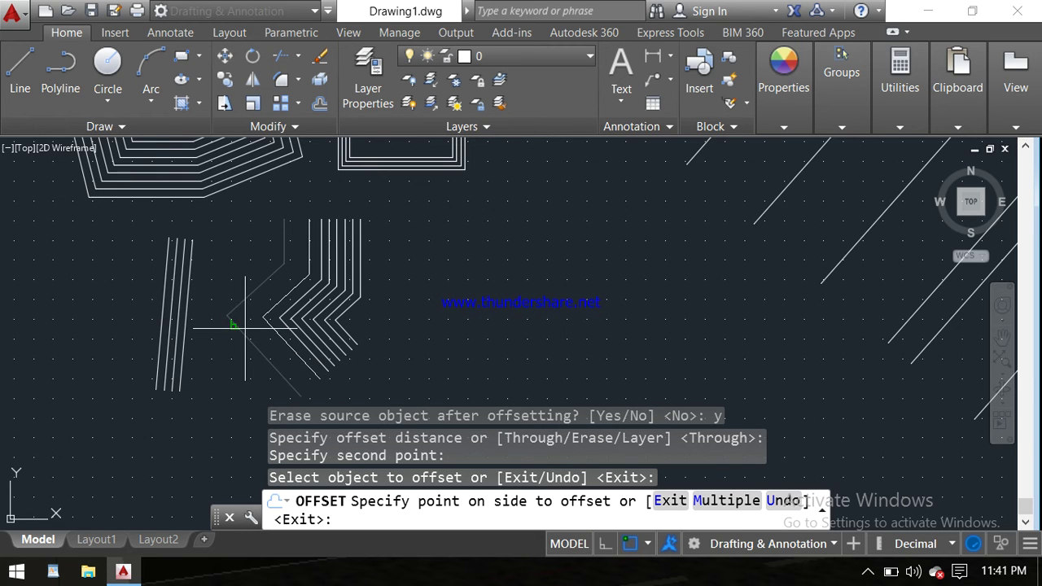
pyautogui.click(236, 326)
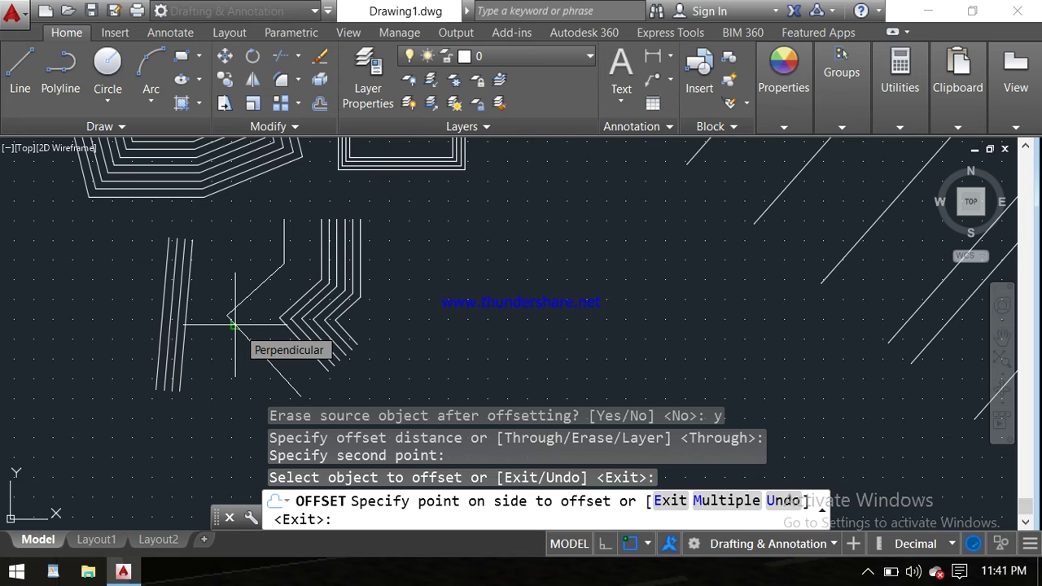
pyautogui.click(234, 326)
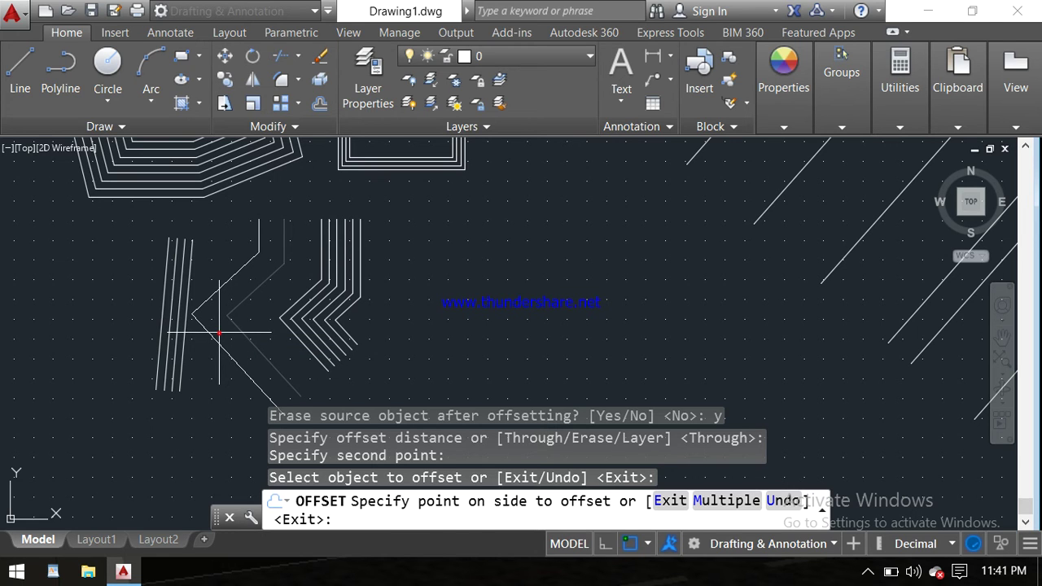
pyautogui.click(219, 332)
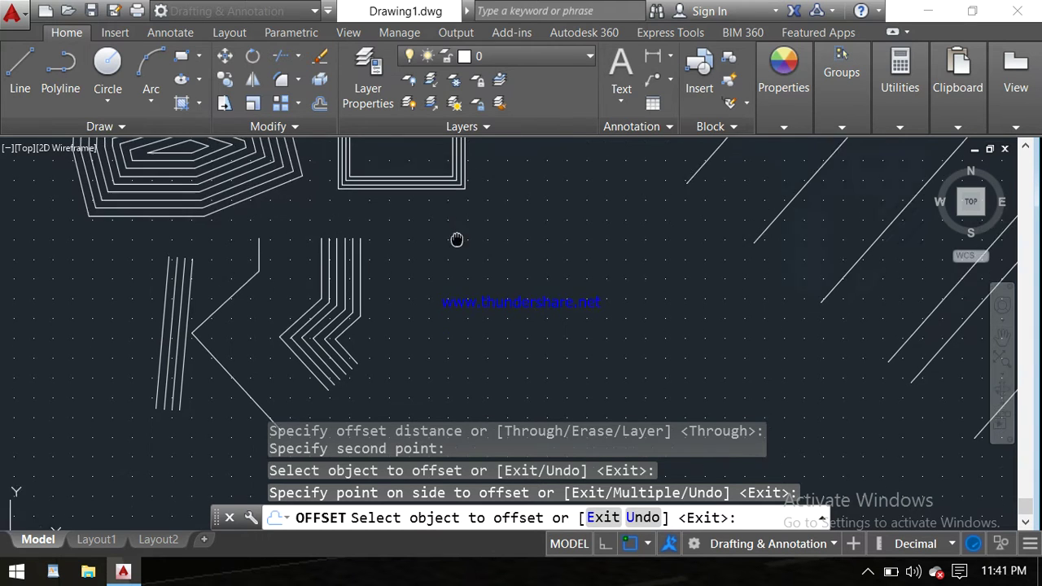
pyautogui.moveTo(457, 215); pyautogui.dragTo(502, 363, button='middle')
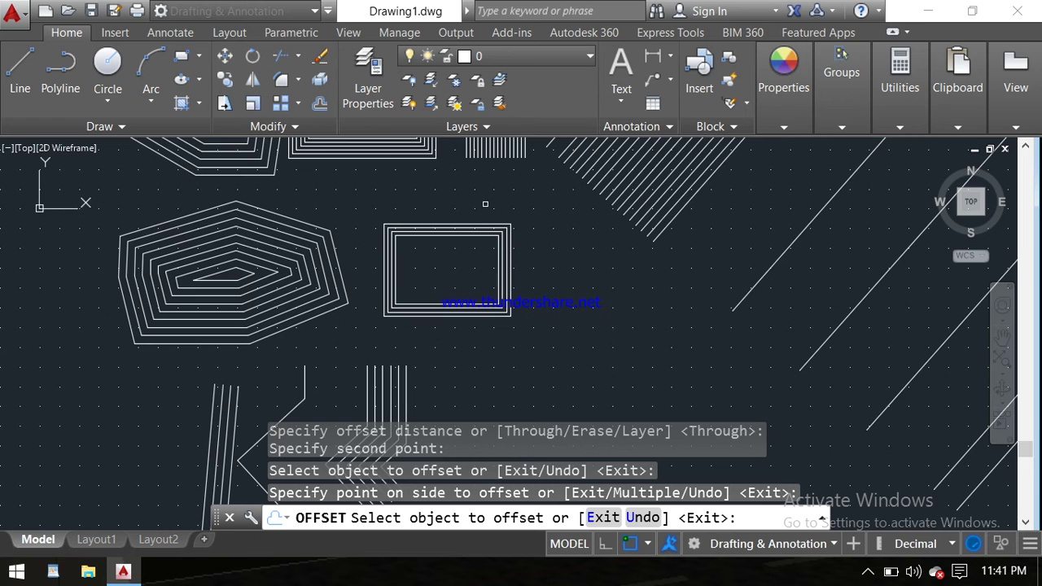
# Step: Offset the outer rectangle outward twice and push the next one outward, widening the gap around the inner pair
pyautogui.scroll(4, 486, 203)
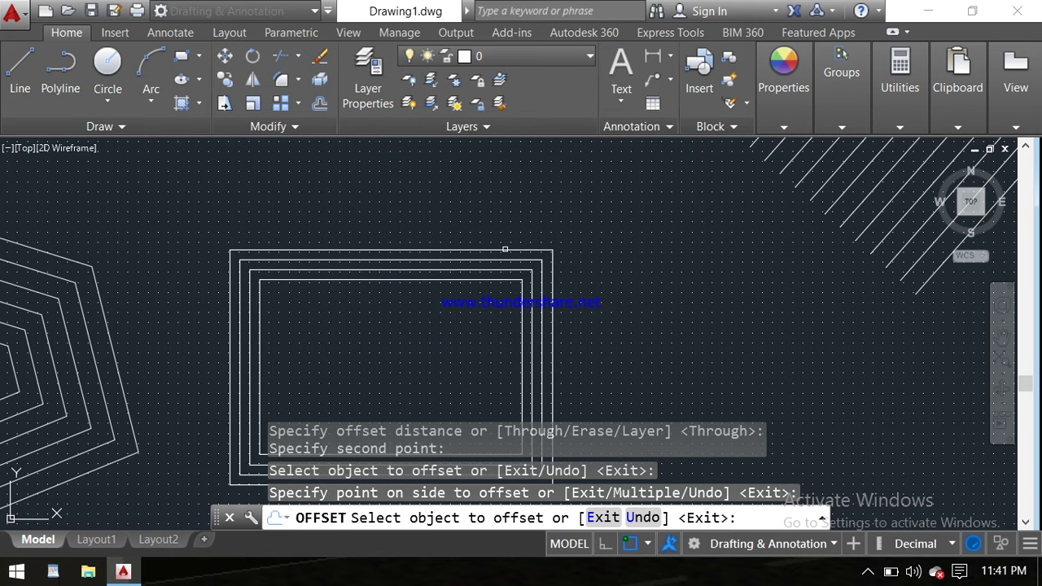
pyautogui.click(505, 248)
pyautogui.click(507, 221)
pyautogui.click(507, 249)
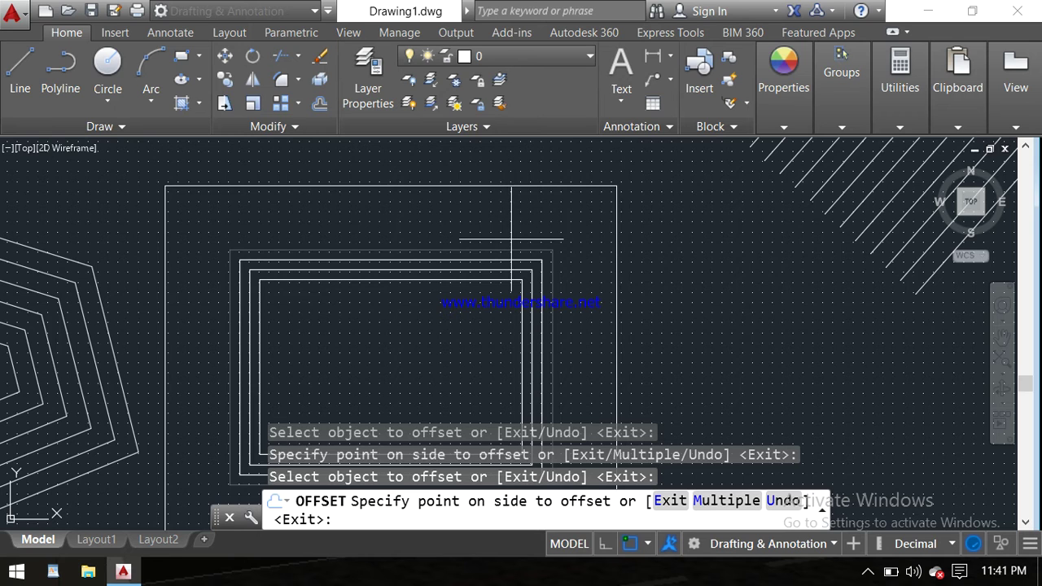
pyautogui.click(520, 233)
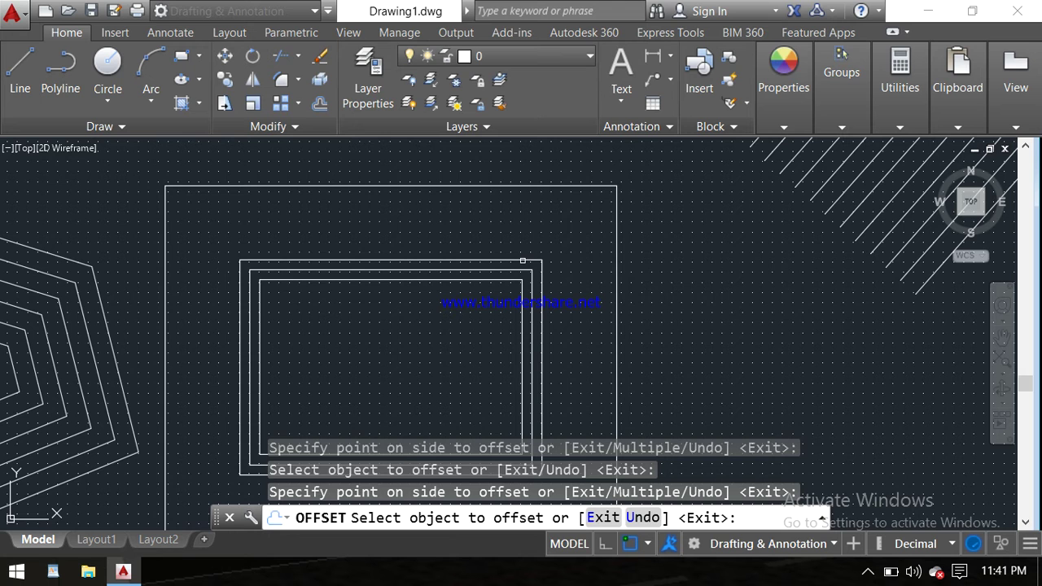
pyautogui.click(523, 261)
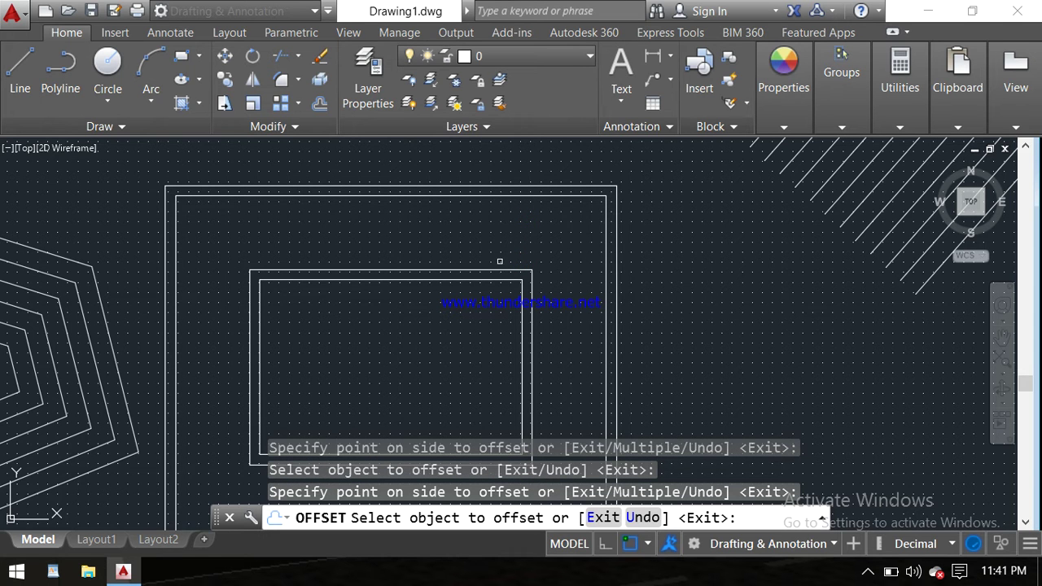
pyautogui.scroll(-5, 517, 254)
pyautogui.scroll(-2, 600, 279)
pyautogui.moveTo(600, 280); pyautogui.dragTo(533, 198, button='middle')
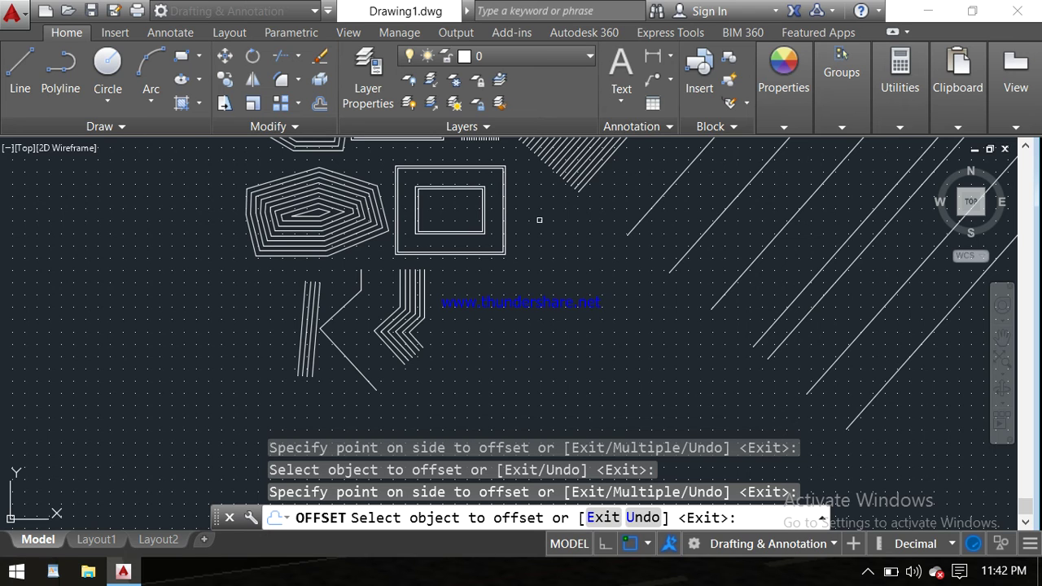
# Step: Restart OFFSET with the Erase source option set back to No, keeping originals
pyautogui.press('Escape')
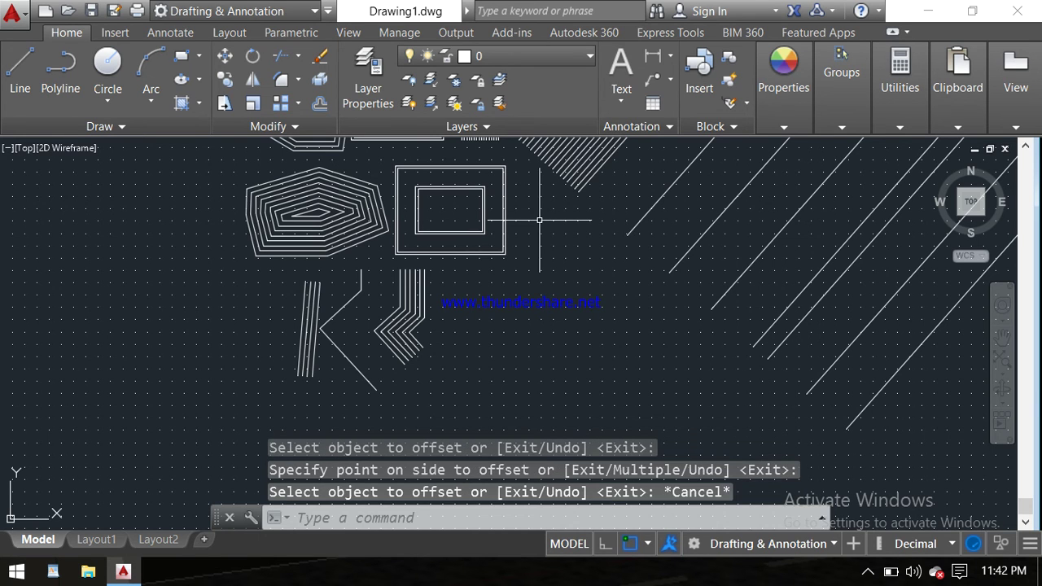
pyautogui.scroll(-2, 540, 317)
pyautogui.scroll(2, 550, 342)
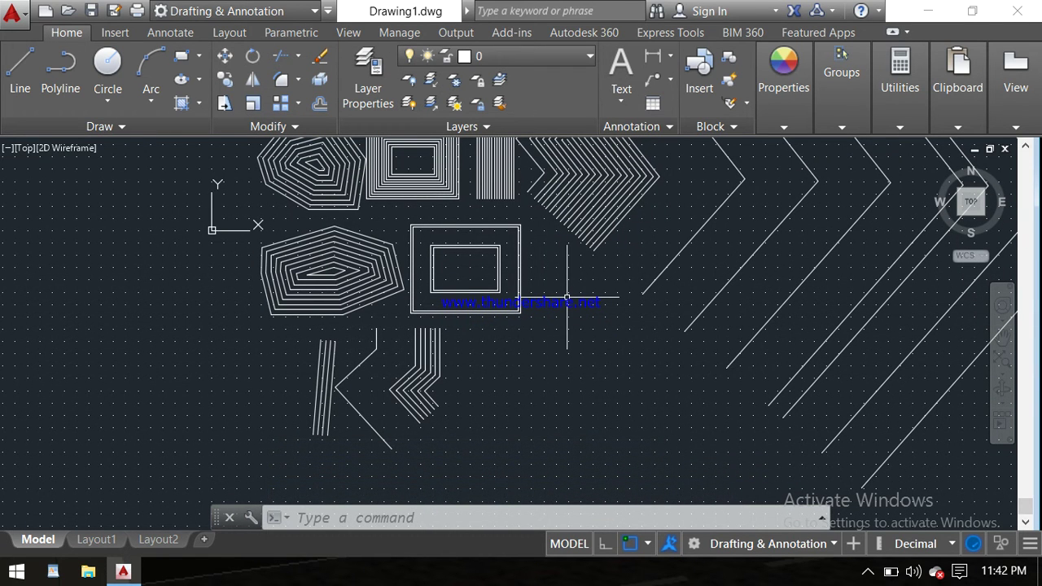
pyautogui.press('Escape')
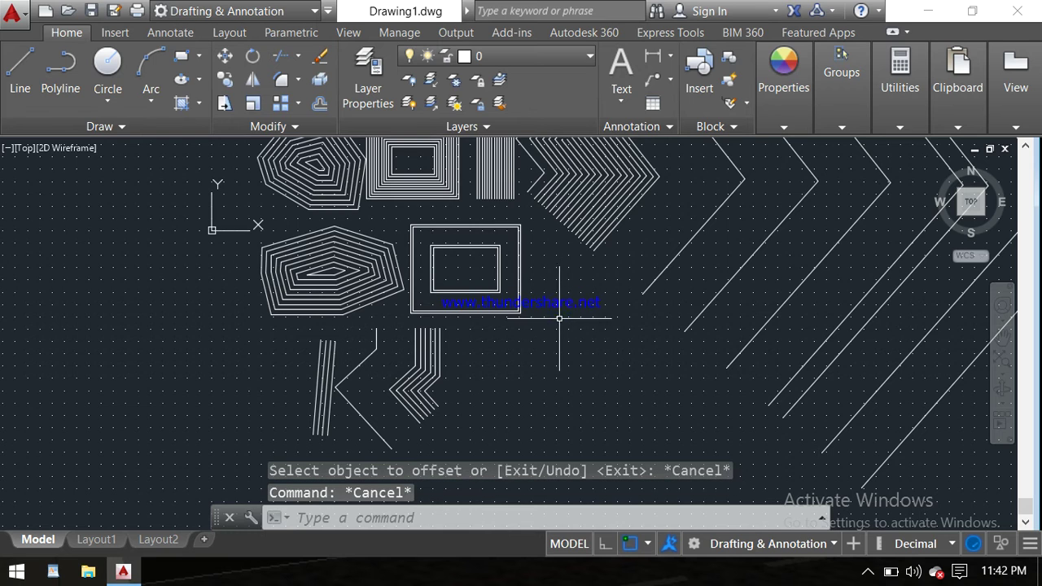
pyautogui.write('O')
pyautogui.press('Return')
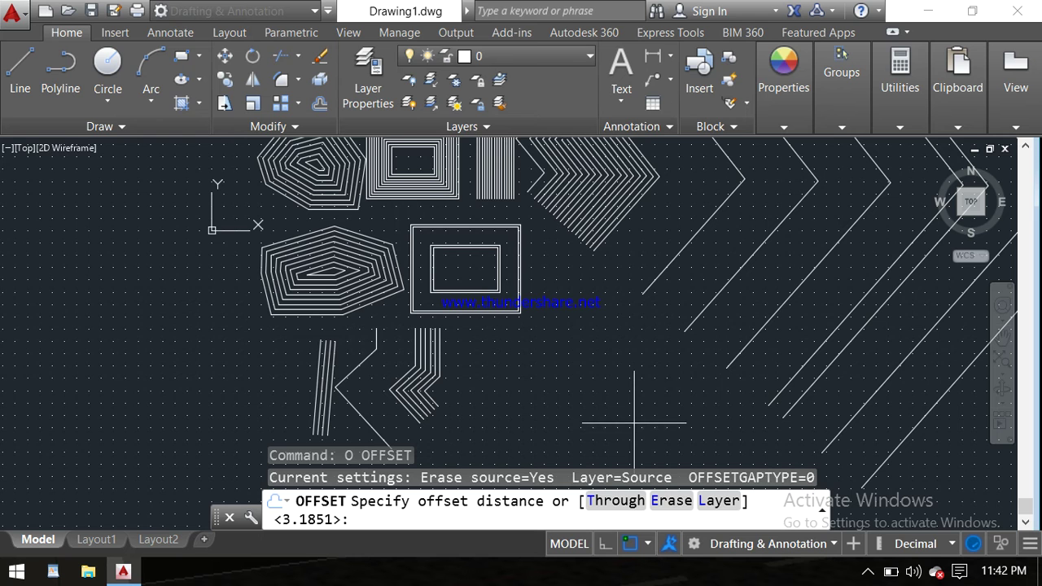
pyautogui.write('e')
pyautogui.press('Return')
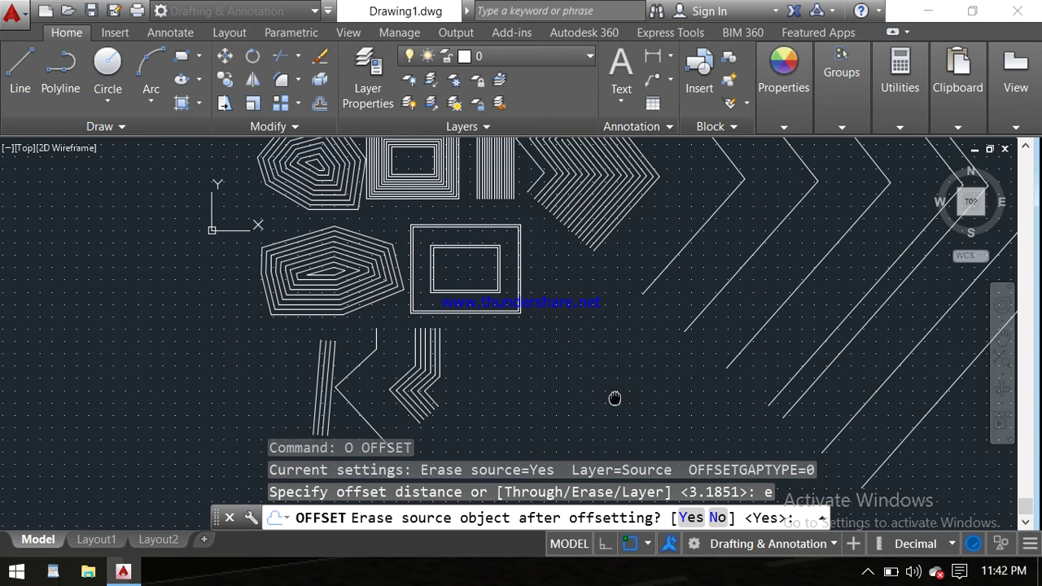
pyautogui.moveTo(614, 400); pyautogui.dragTo(551, 320, button='middle')
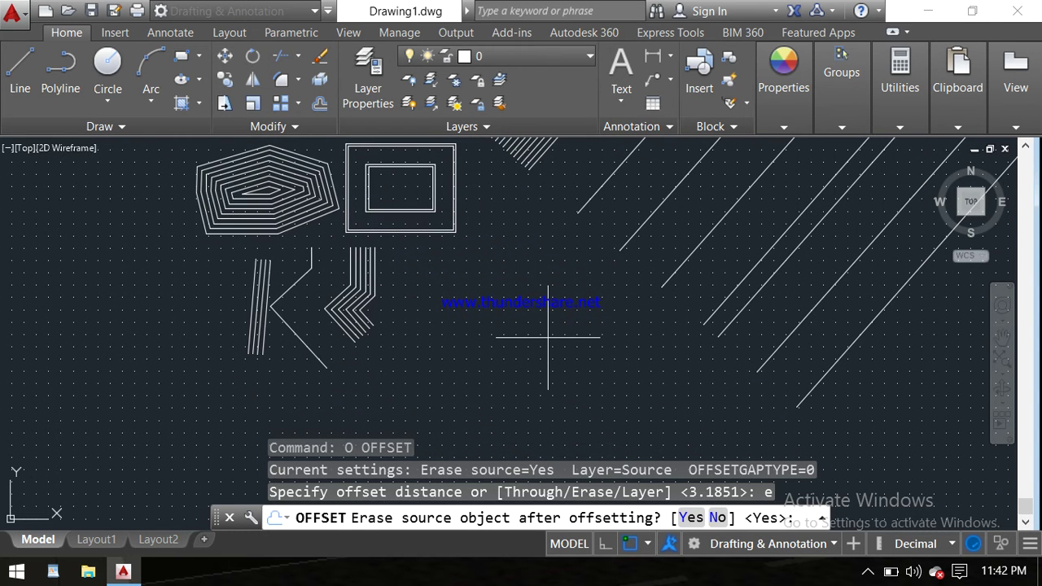
pyautogui.write('n')
pyautogui.press('Return')
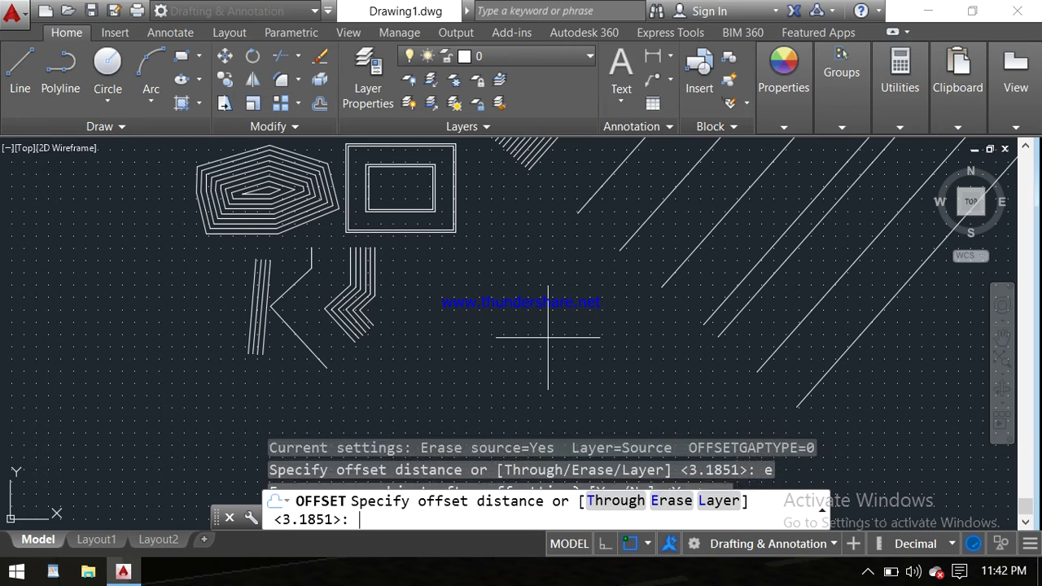
pyautogui.scroll(-2, 509, 277)
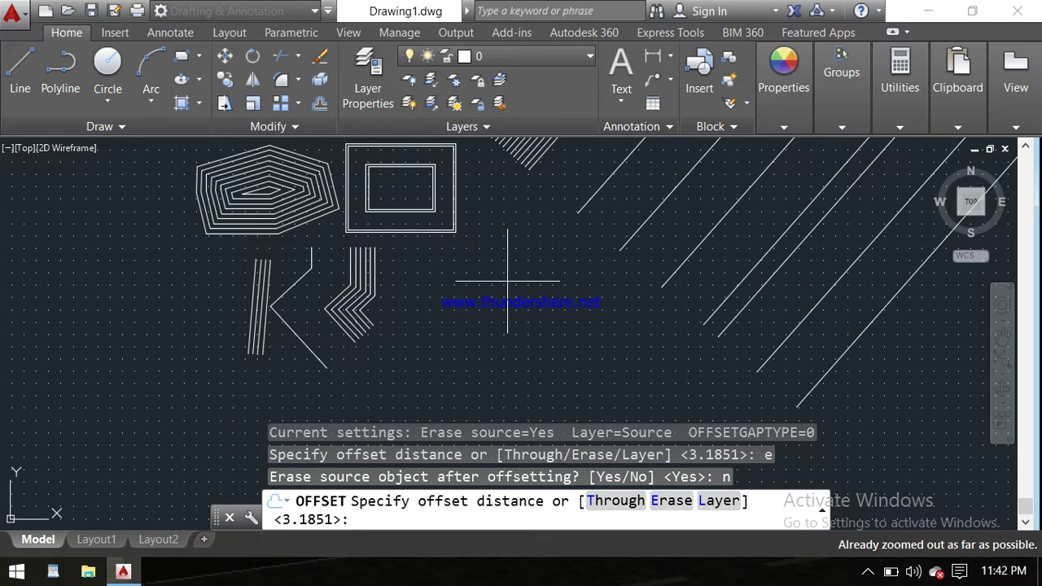
pyautogui.moveTo(509, 280); pyautogui.dragTo(666, 269, button='middle')
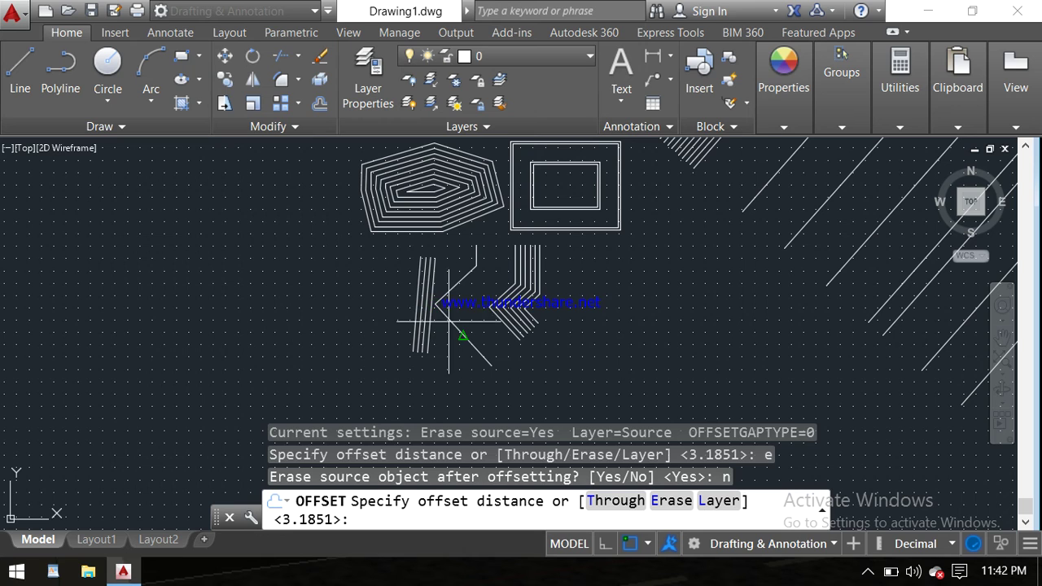
# Step: Set the distance from picked points and make three successive copies of the bent line to its right
pyautogui.click(436, 305)
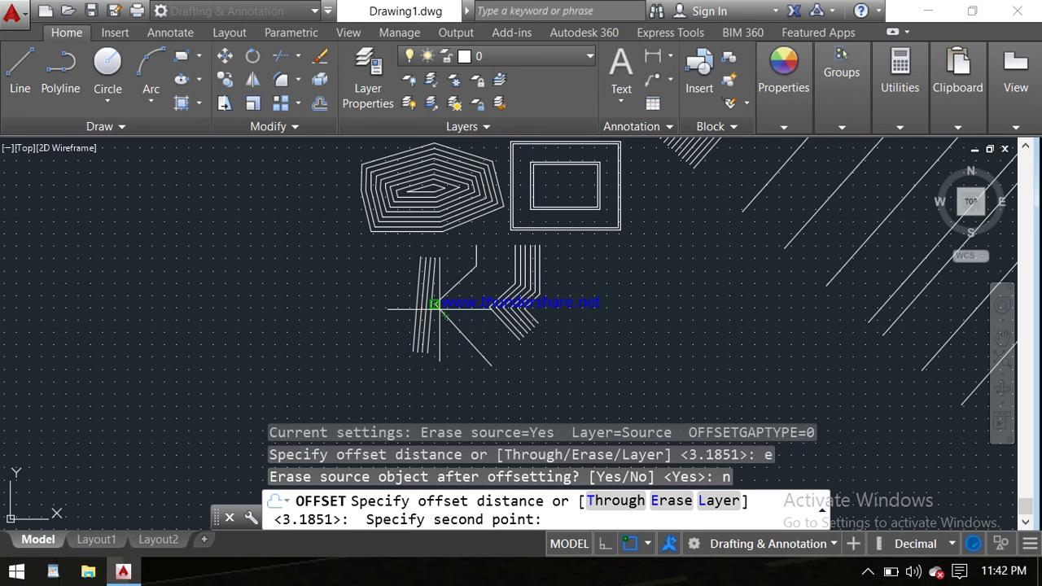
pyautogui.click(444, 314)
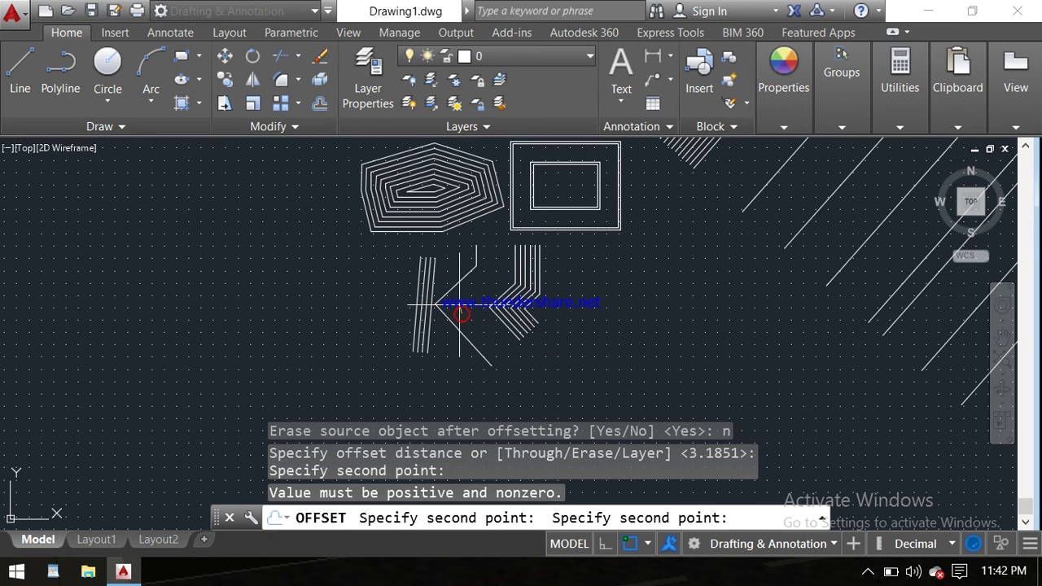
pyautogui.click(455, 309)
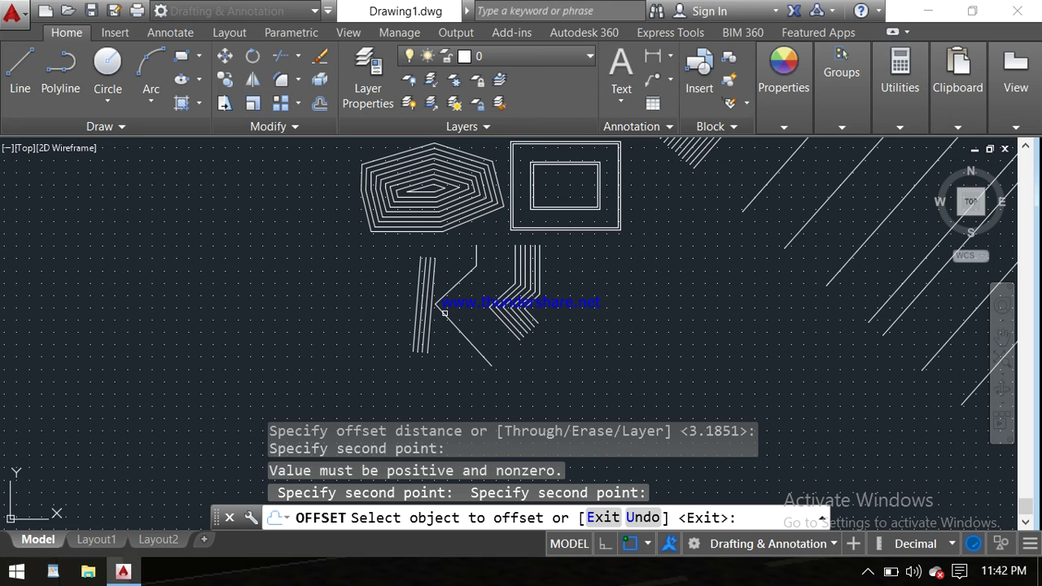
pyautogui.click(446, 312)
pyautogui.click(466, 313)
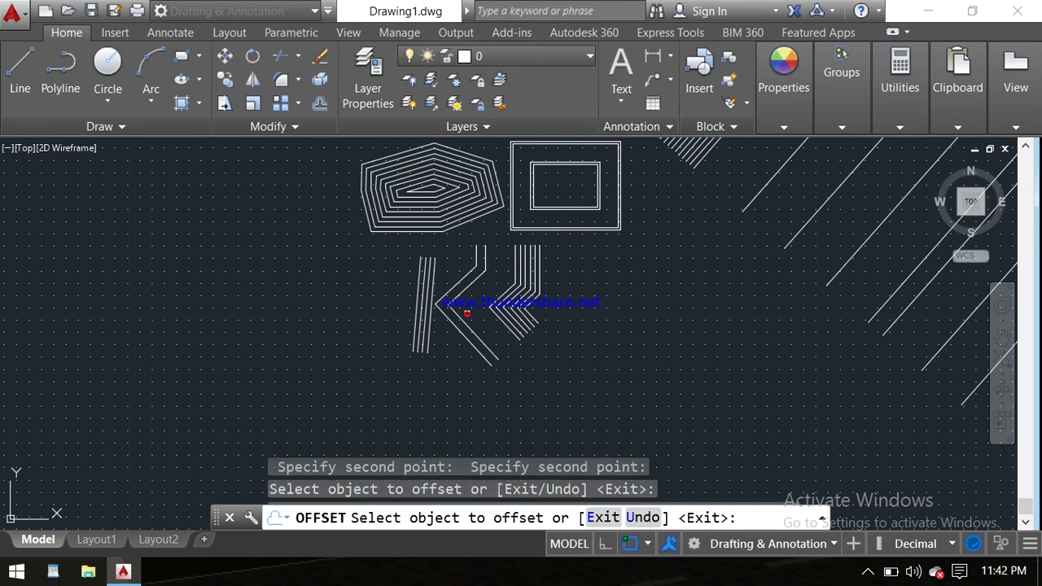
pyautogui.click(466, 314)
pyautogui.click(470, 314)
pyautogui.click(469, 315)
pyautogui.click(469, 315)
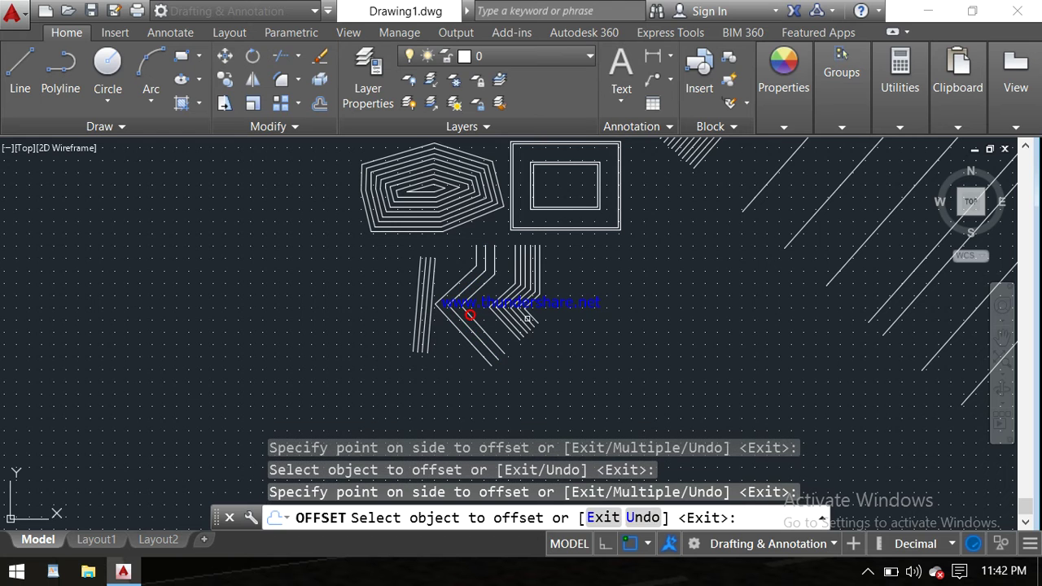
# Step: Restart OFFSET and set its Layer option to Current for new copies
pyautogui.press('Escape')
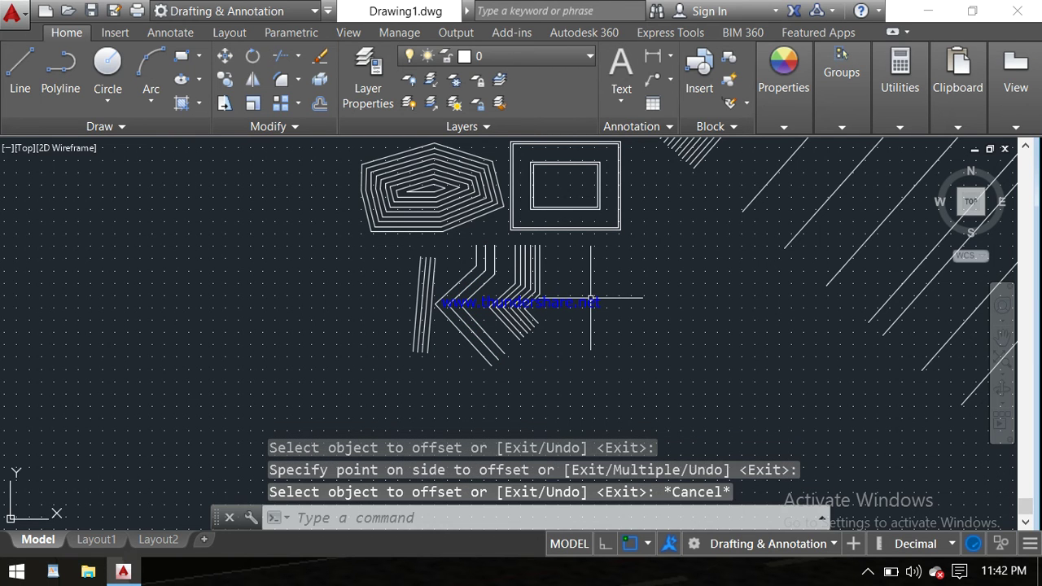
pyautogui.moveTo(600, 295); pyautogui.dragTo(465, 254, button='middle')
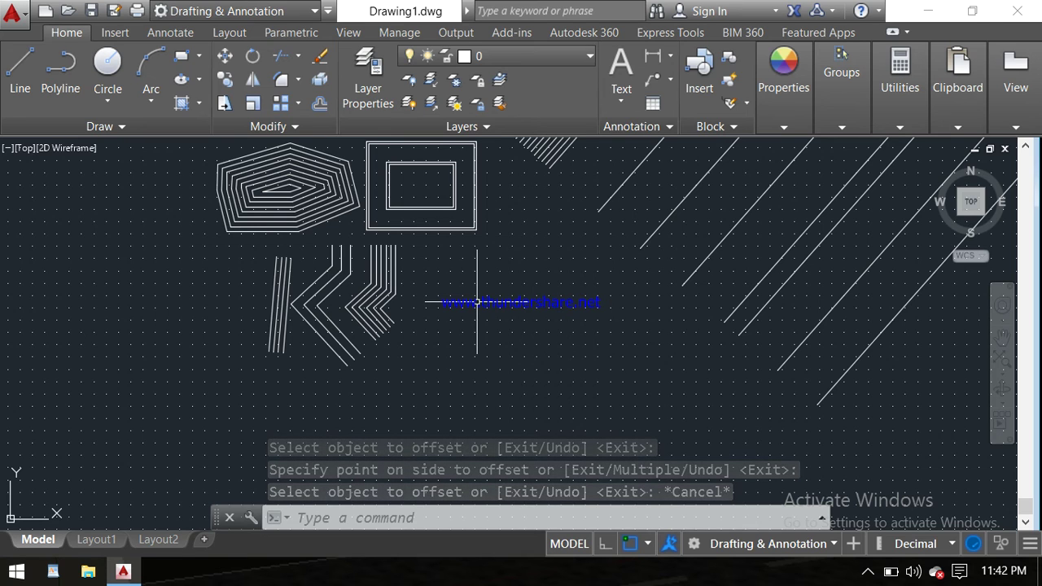
pyautogui.write('o')
pyautogui.press('Return')
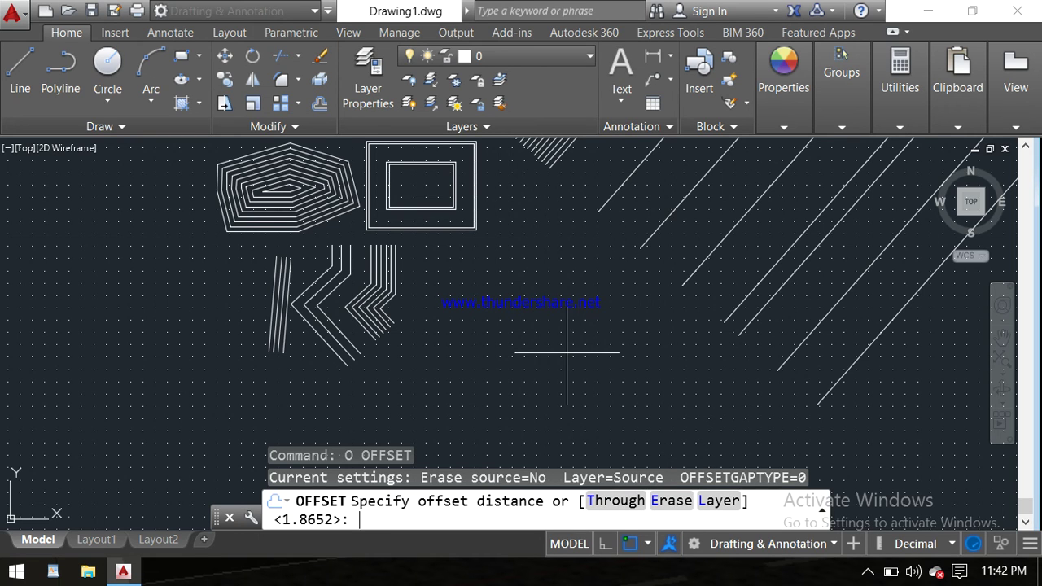
pyautogui.write('l')
pyautogui.press('Return')
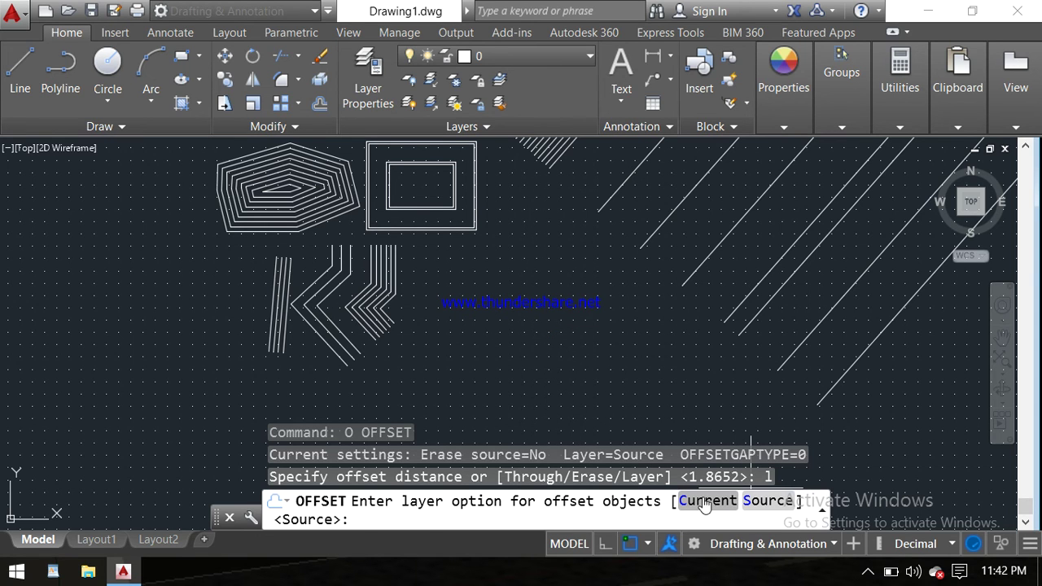
pyautogui.moveTo(569, 233); pyautogui.dragTo(572, 319, button='middle')
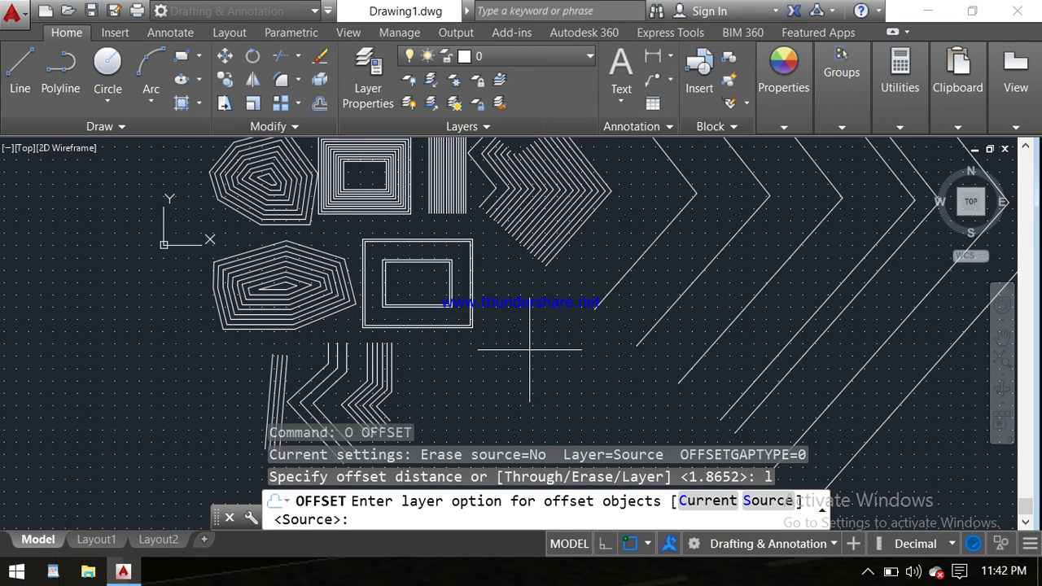
pyautogui.moveTo(530, 347); pyautogui.dragTo(529, 260, button='middle')
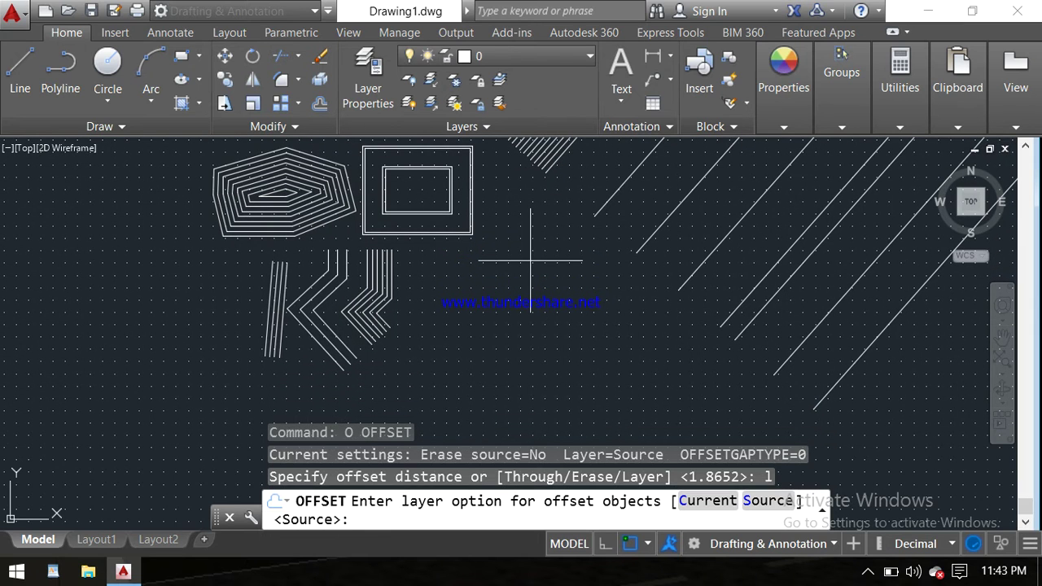
pyautogui.write('c')
pyautogui.press('Return')
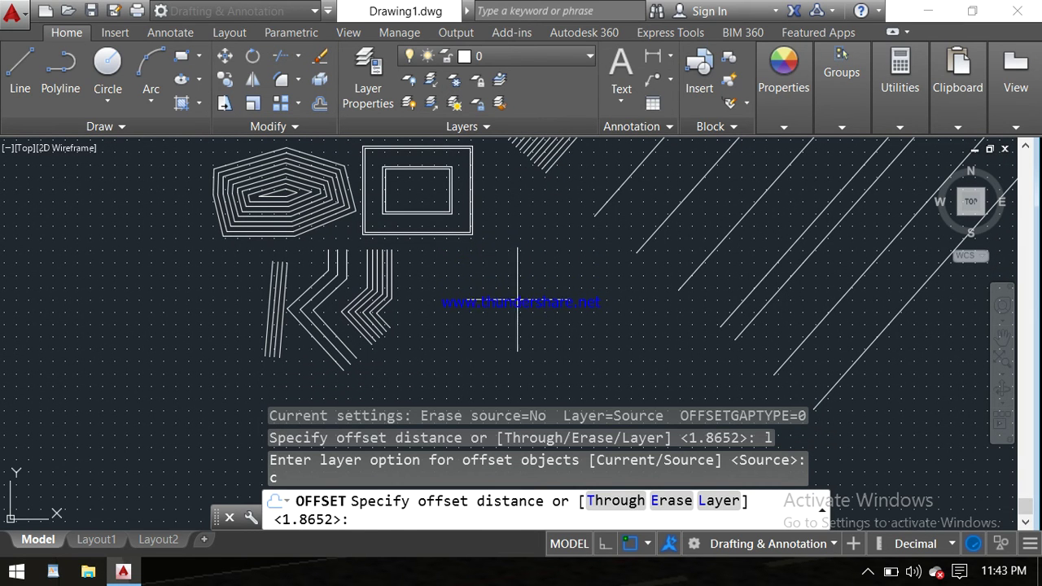
# Step: Define the offset distance with two picked points, then cancel OFFSET
pyautogui.click(492, 300)
pyautogui.click(555, 358)
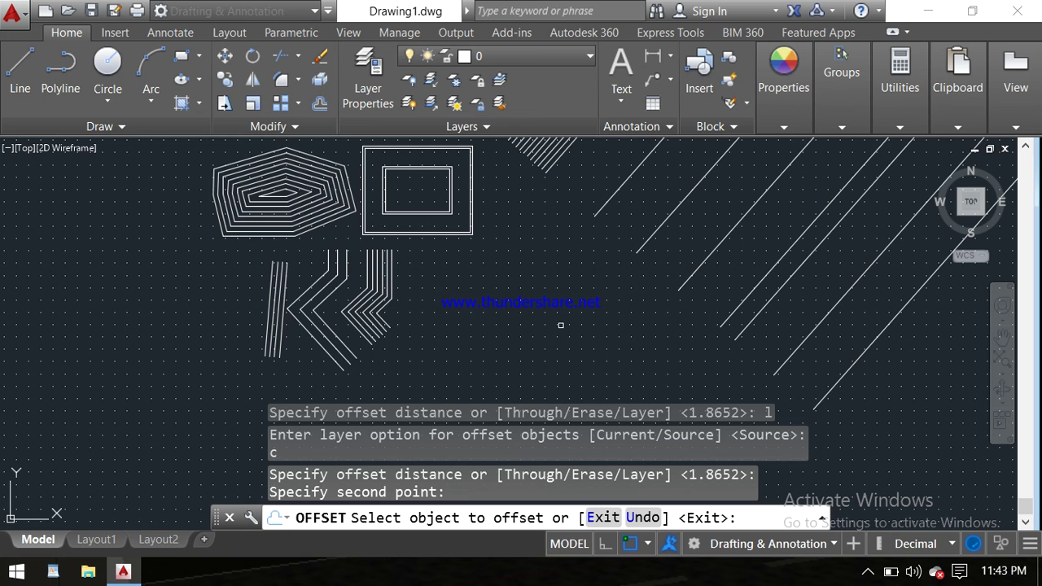
pyautogui.press('Escape')
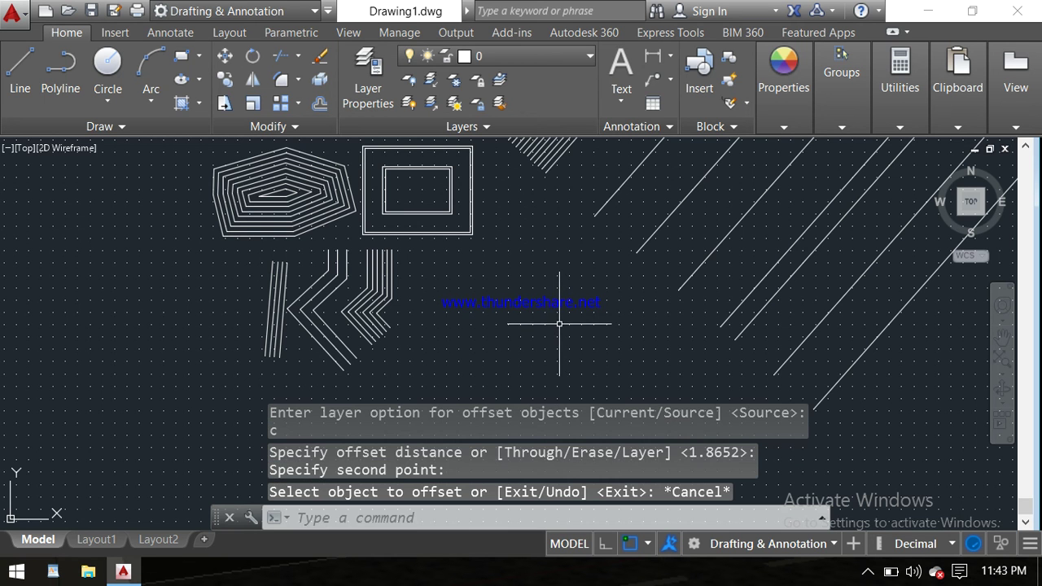
pyautogui.scroll(-2, 546, 298)
pyautogui.scroll(1, 549, 303)
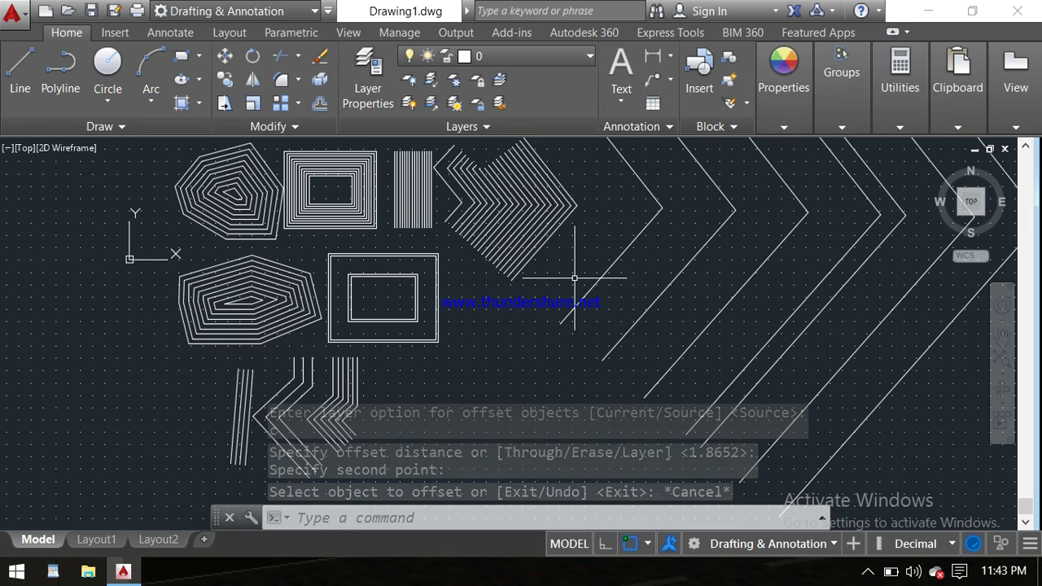
pyautogui.moveTo(574, 257); pyautogui.dragTo(576, 337, button='middle')
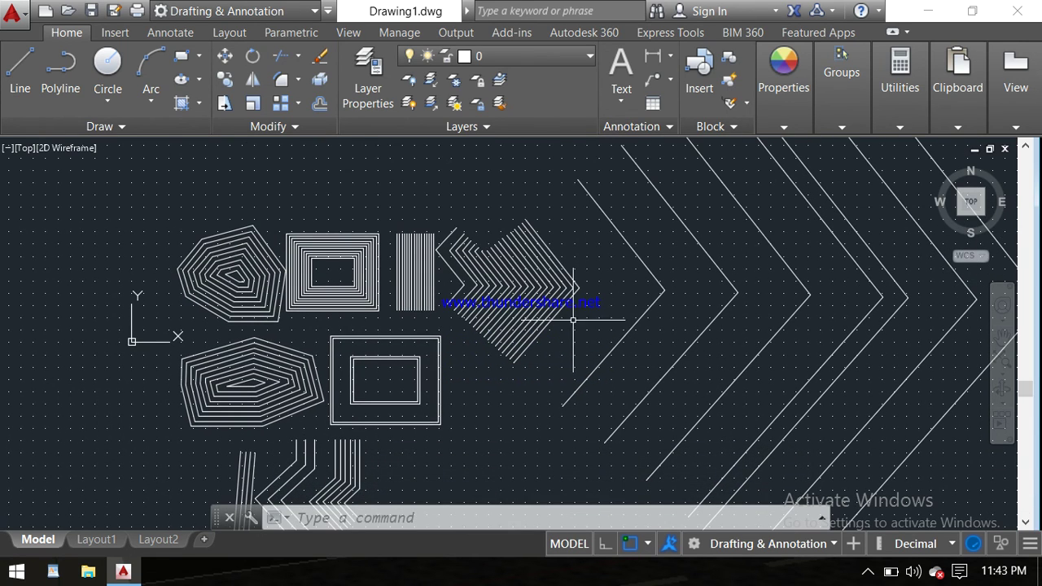
pyautogui.scroll(2, 287, 228)
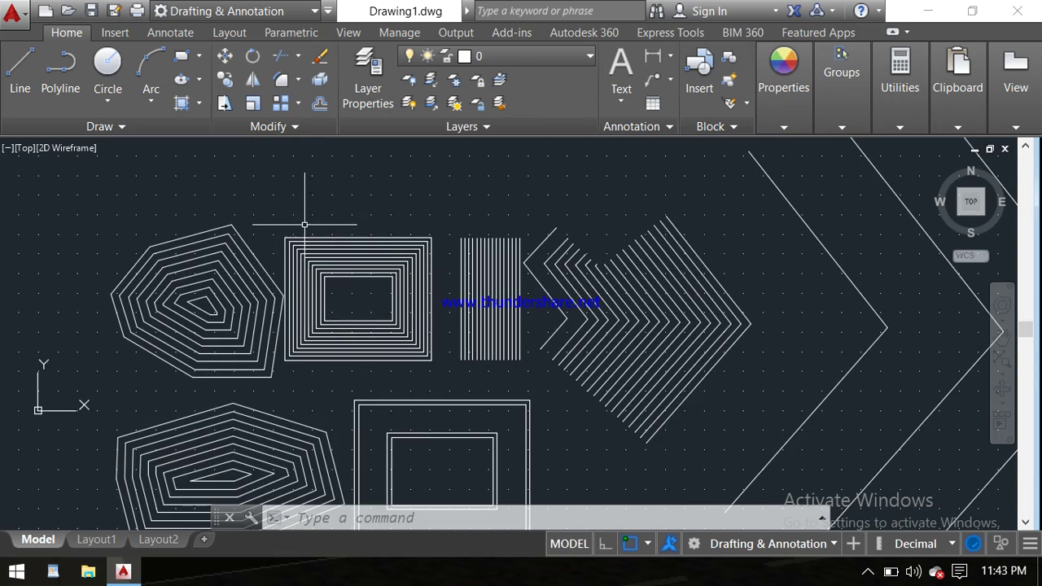
pyautogui.scroll(-2, 341, 212)
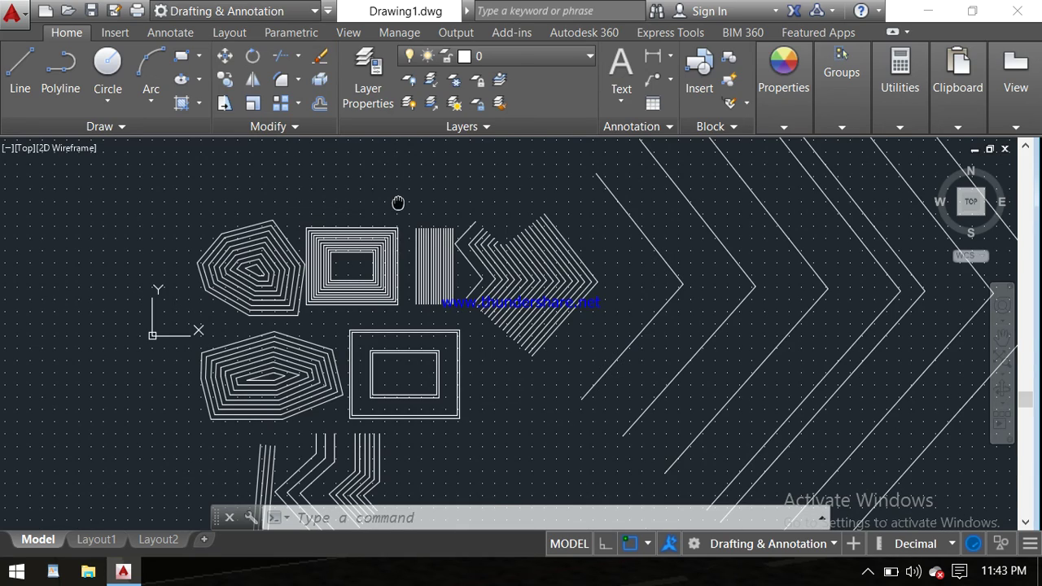
pyautogui.moveTo(399, 203)
pyautogui.mouseDown(button='middle')
pyautogui.moveTo(409, 212)
pyautogui.moveTo(410, 180)
pyautogui.mouseUp(button='middle')
pyautogui.scroll(2, 411, 179)
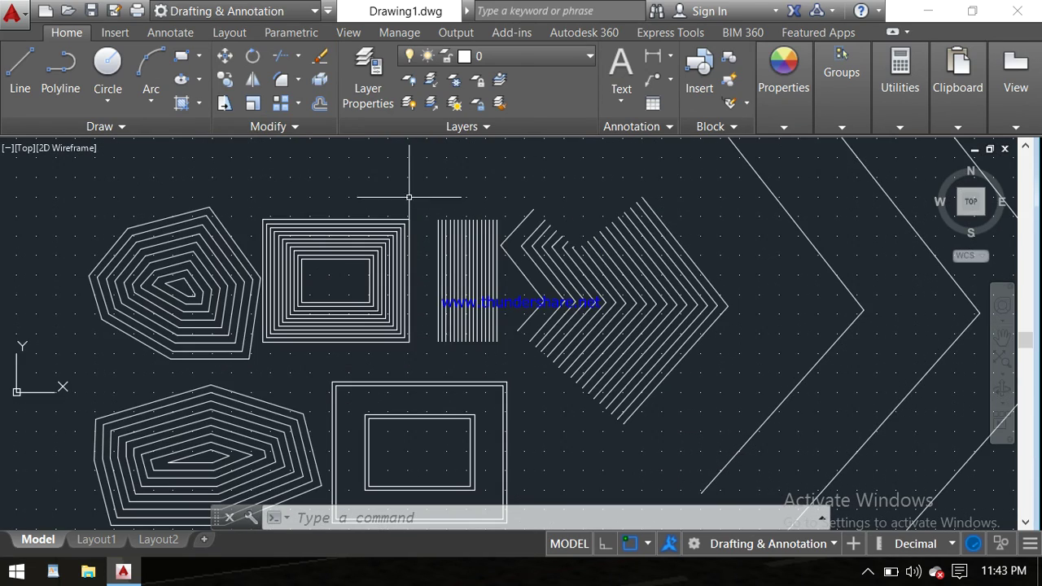
pyautogui.scroll(2, 409, 202)
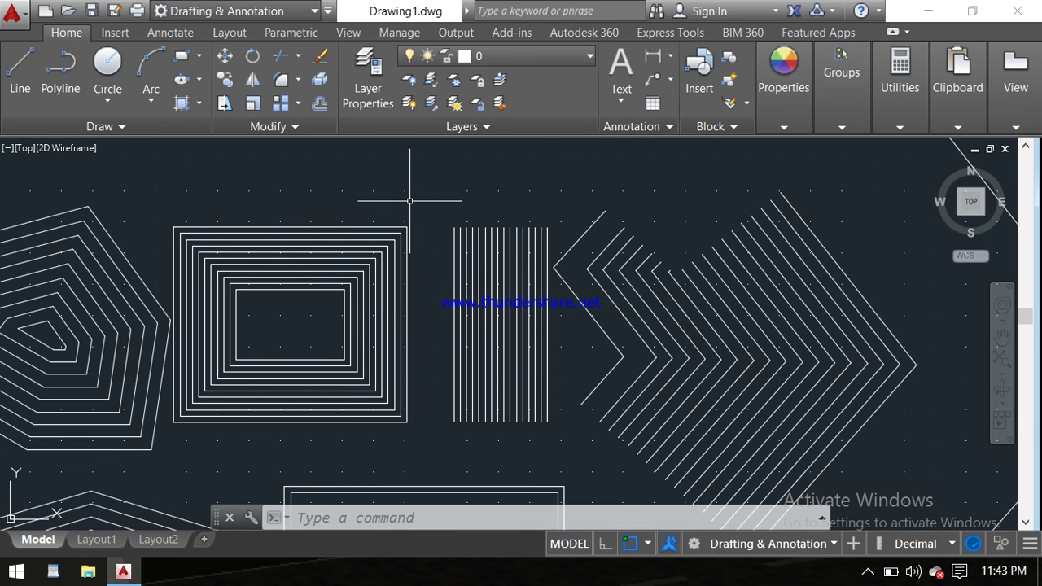
pyautogui.scroll(-2, 409, 200)
pyautogui.scroll(1, 507, 279)
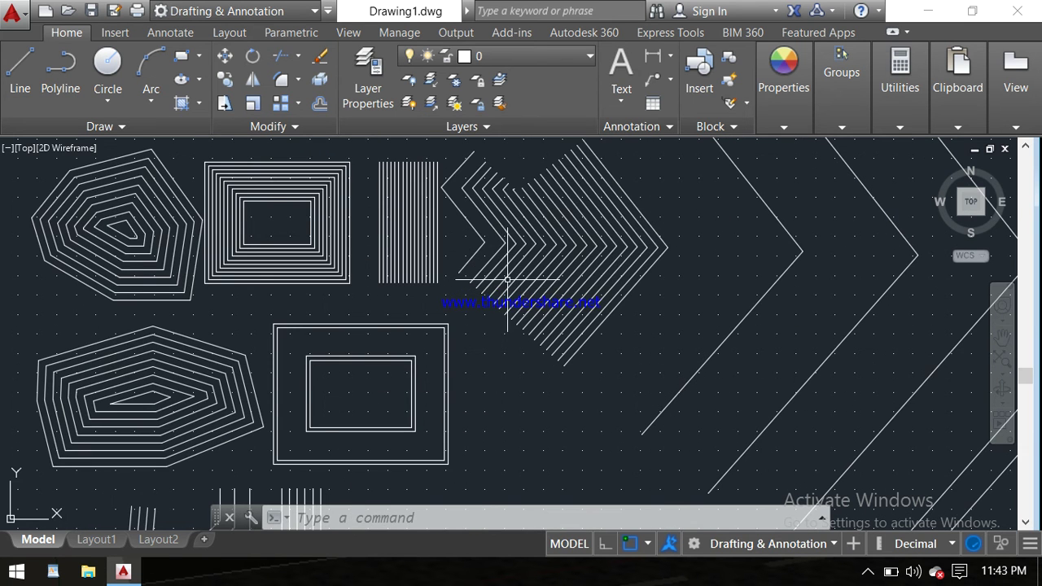
pyautogui.scroll(-2, 506, 279)
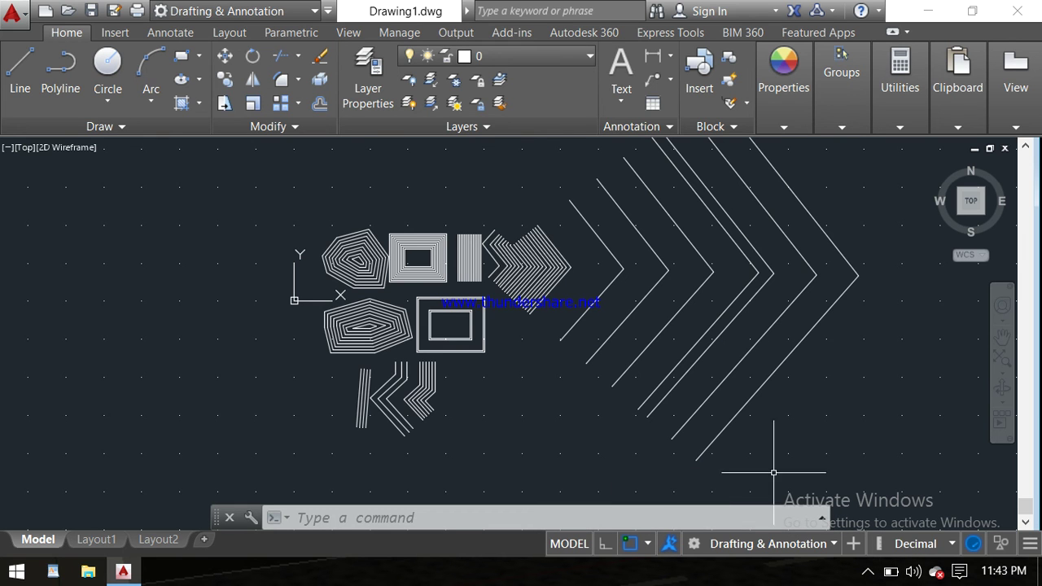
pyautogui.scroll(5, 488, 322)
pyautogui.moveTo(500, 328); pyautogui.dragTo(514, 381, button='middle')
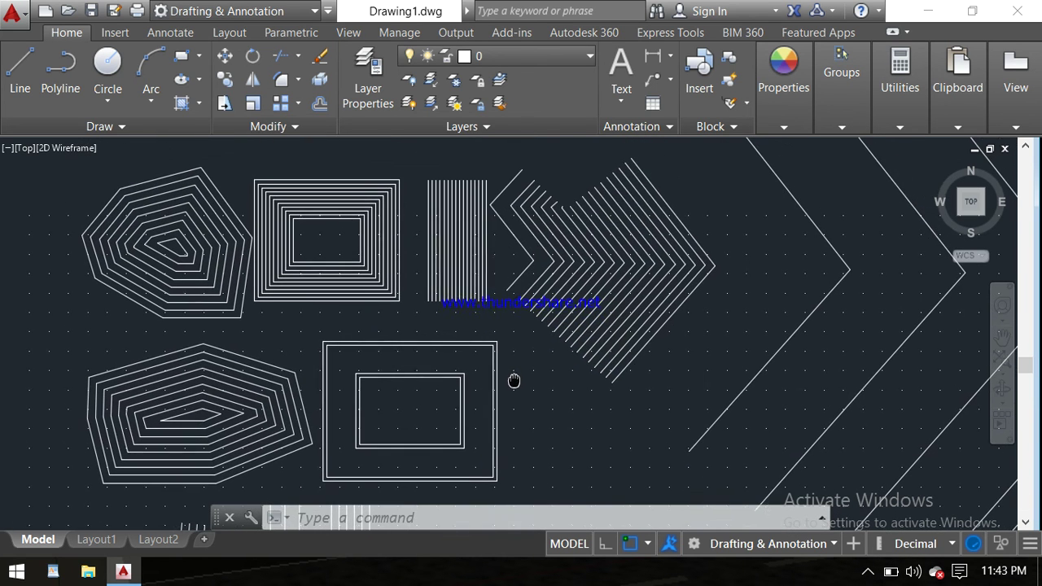
# Step: Open the screen recorder's tray-icon menu from the taskbar's hidden icons
pyautogui.click(868, 570)
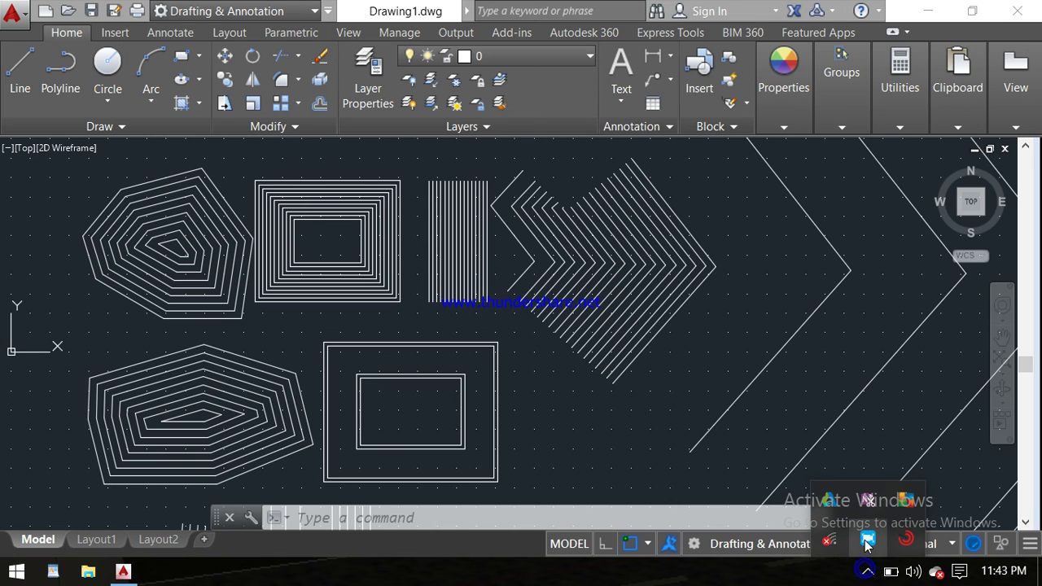
pyautogui.rightClick(866, 543)
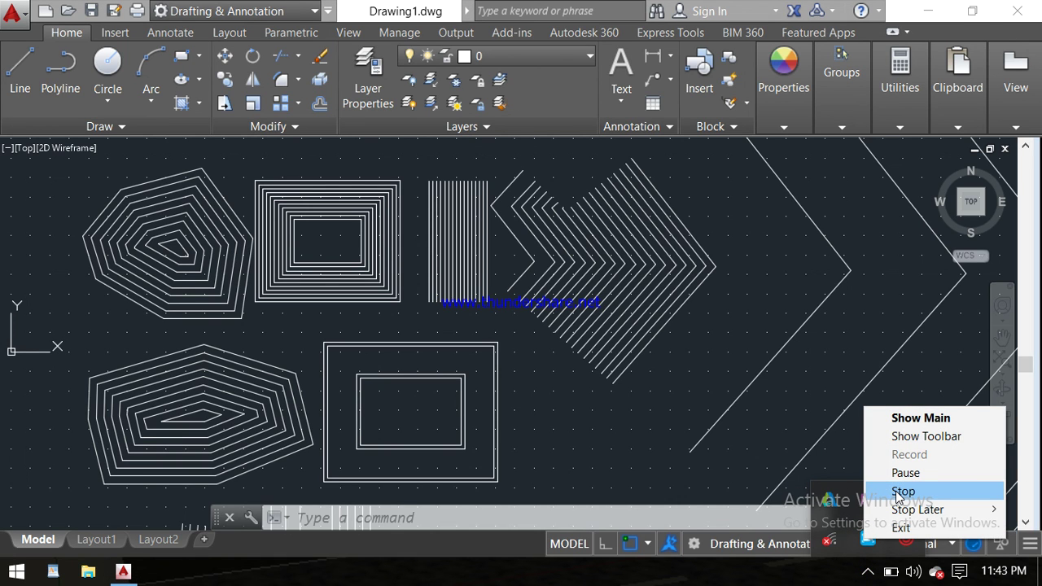